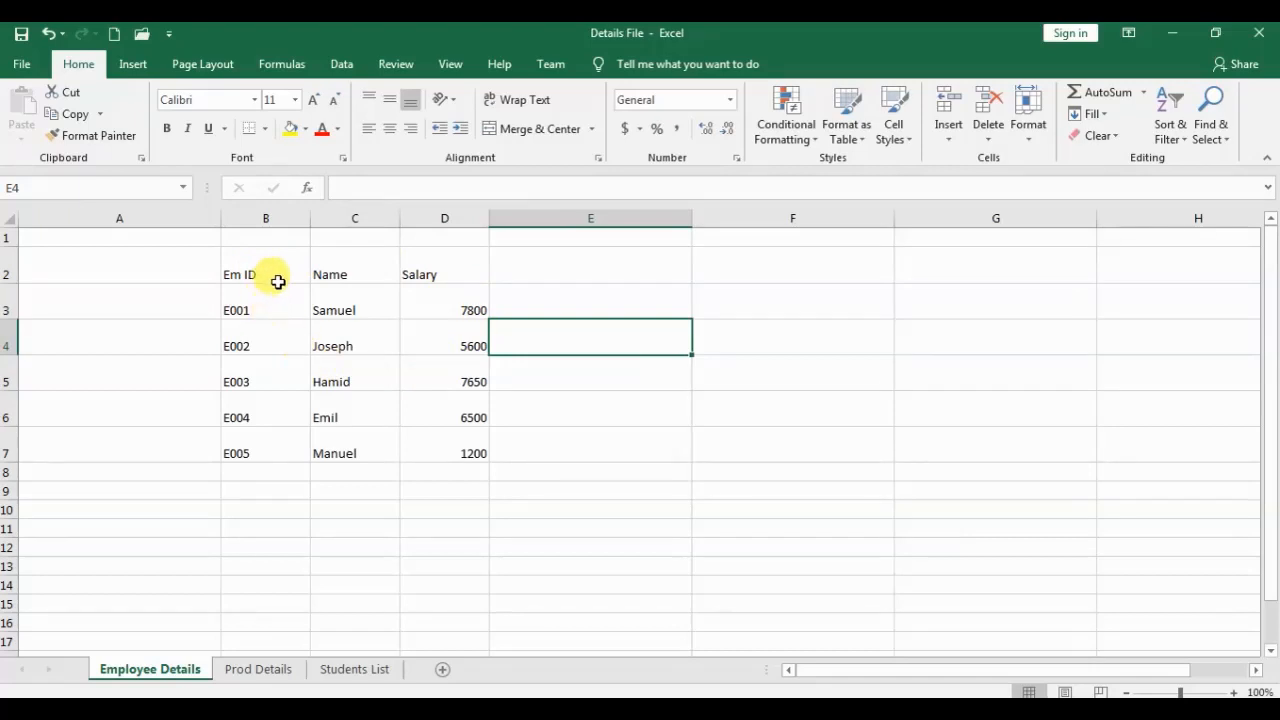
# Try left, center and right horizontal alignment on the Em ID header in cell B2.
pyautogui.click(279, 276)
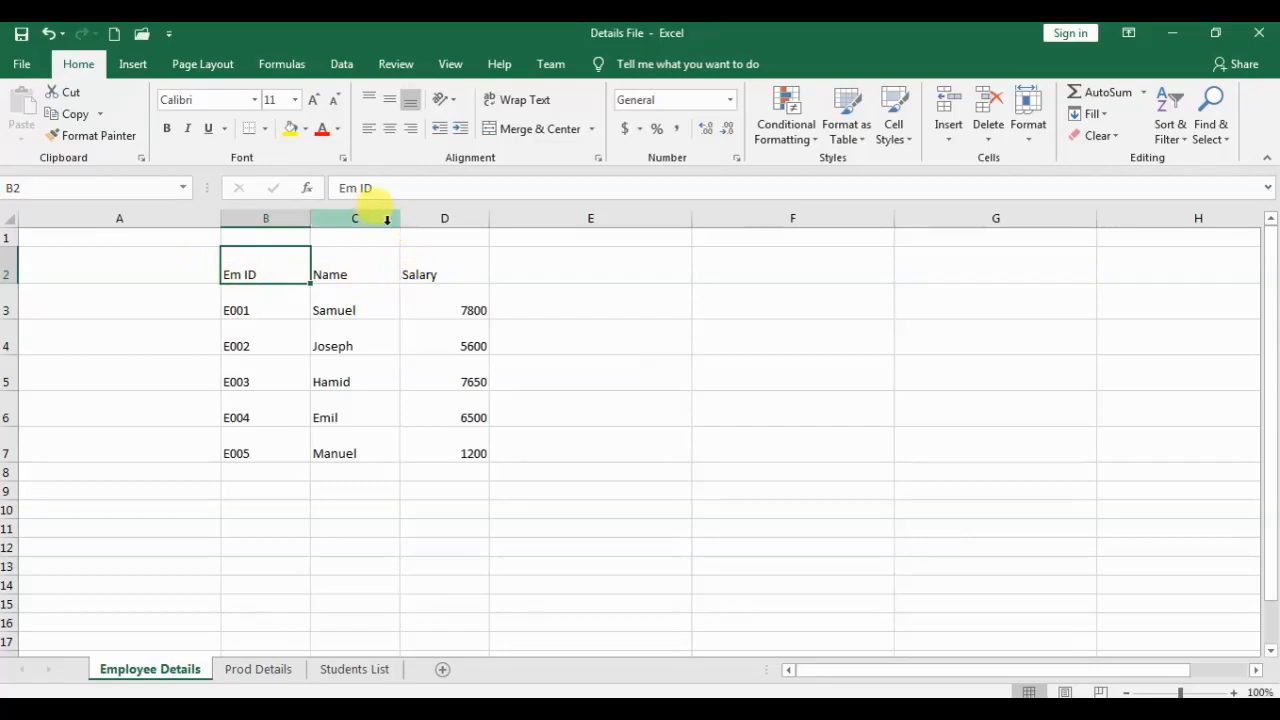
pyautogui.click(368, 136)
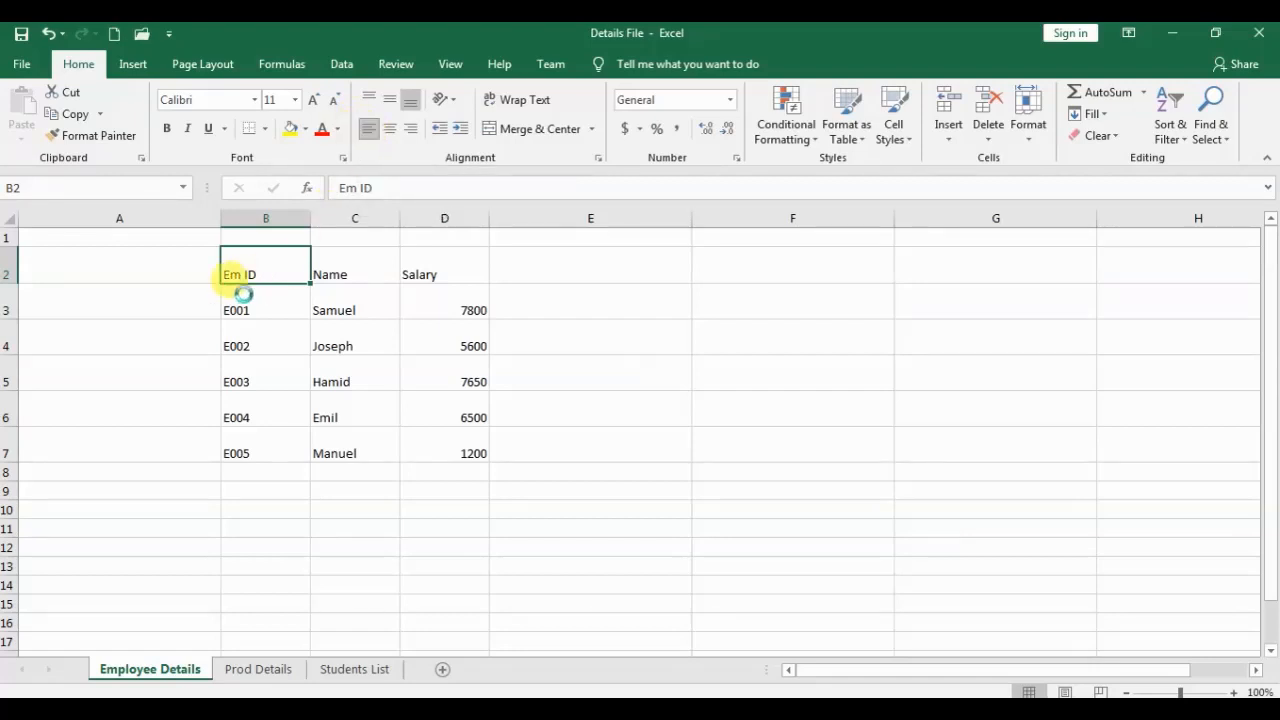
pyautogui.click(390, 136)
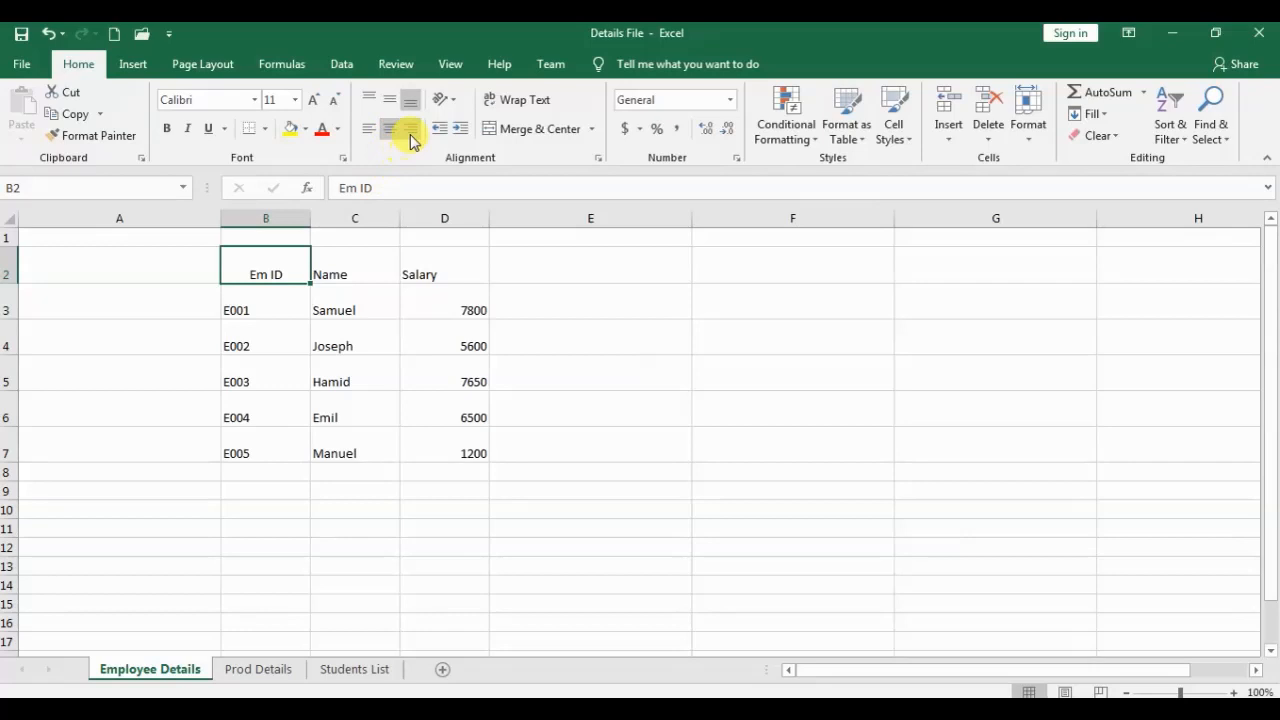
pyautogui.click(412, 130)
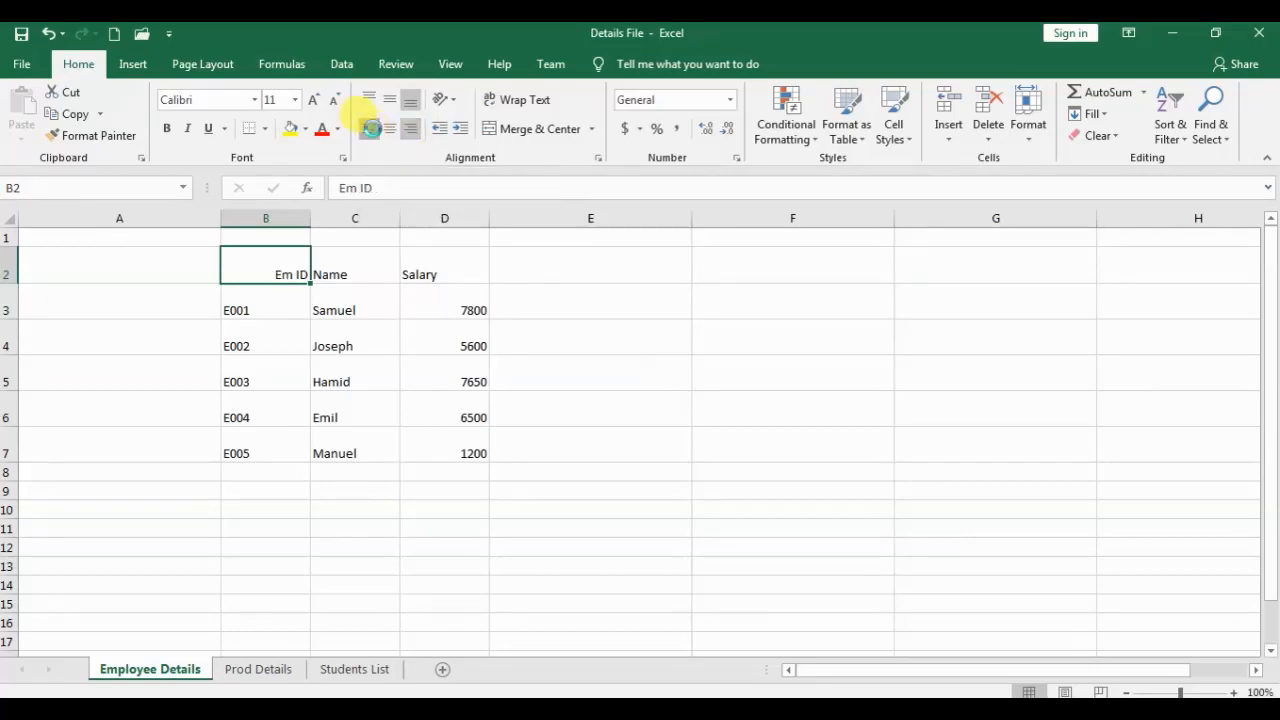
pyautogui.click(372, 134)
pyautogui.click(392, 137)
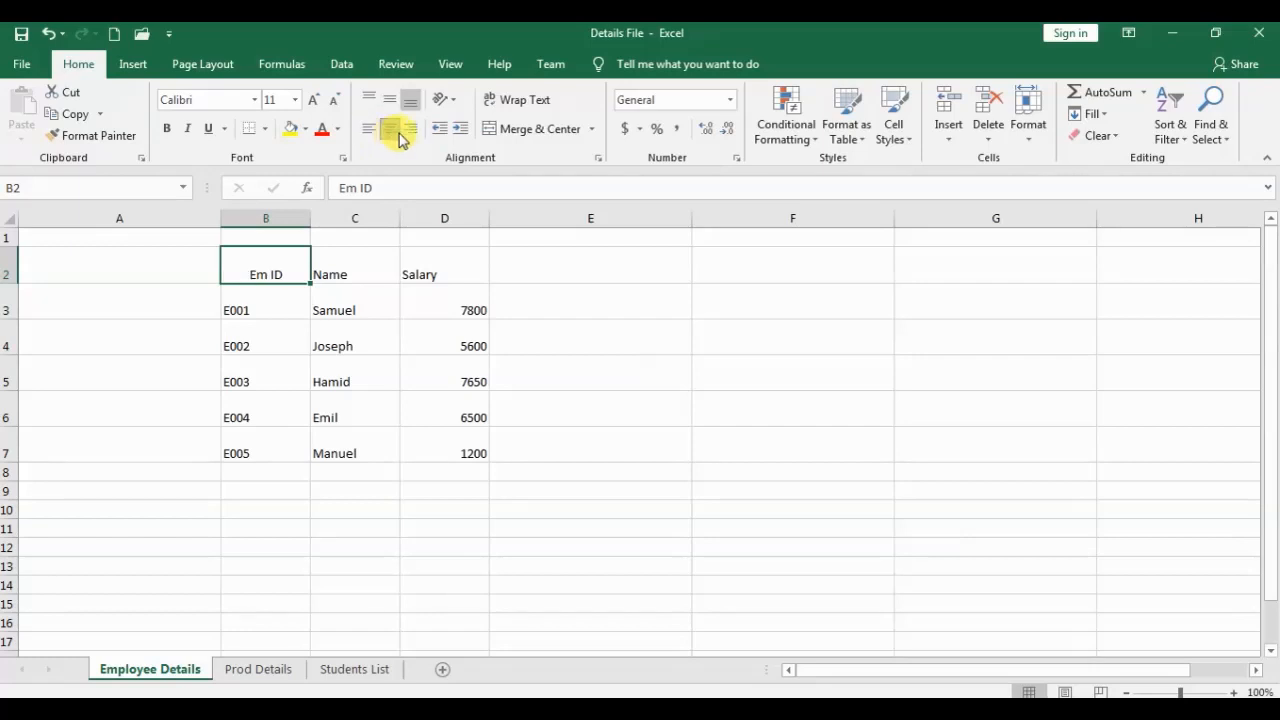
pyautogui.click(410, 134)
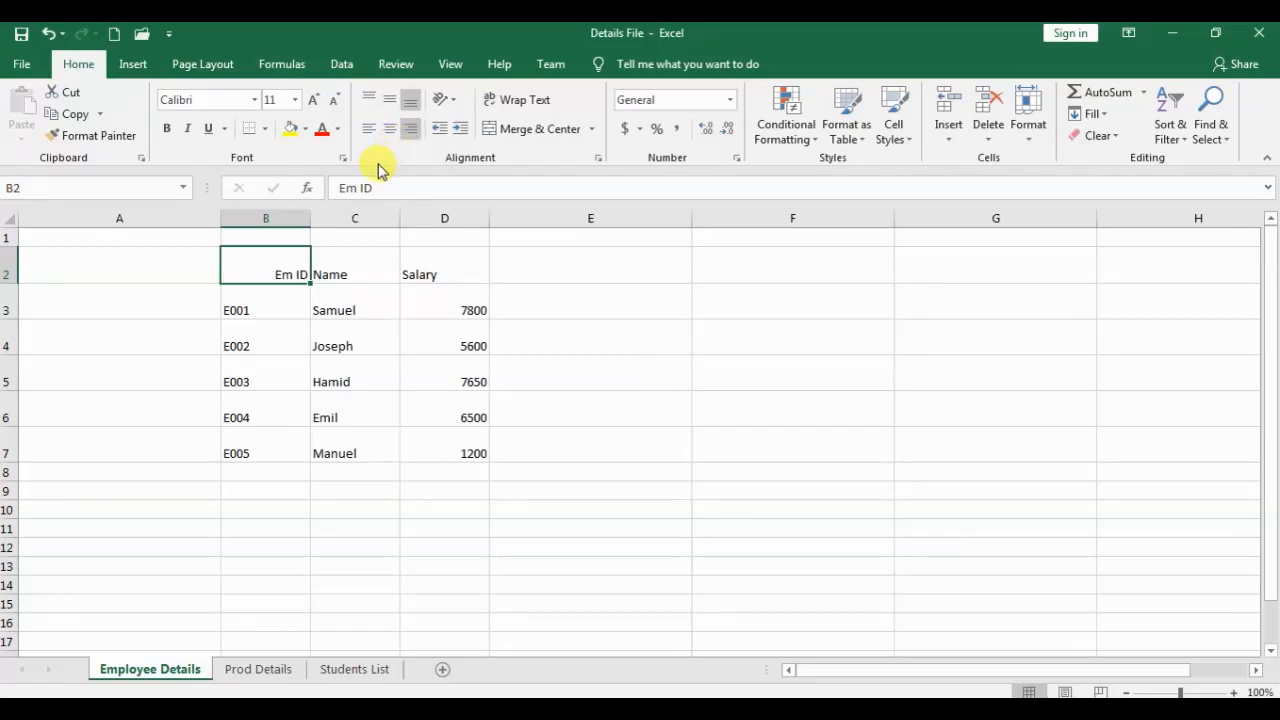
# Try top, middle and bottom vertical alignment on the Em ID header cell.
pyautogui.click(370, 99)
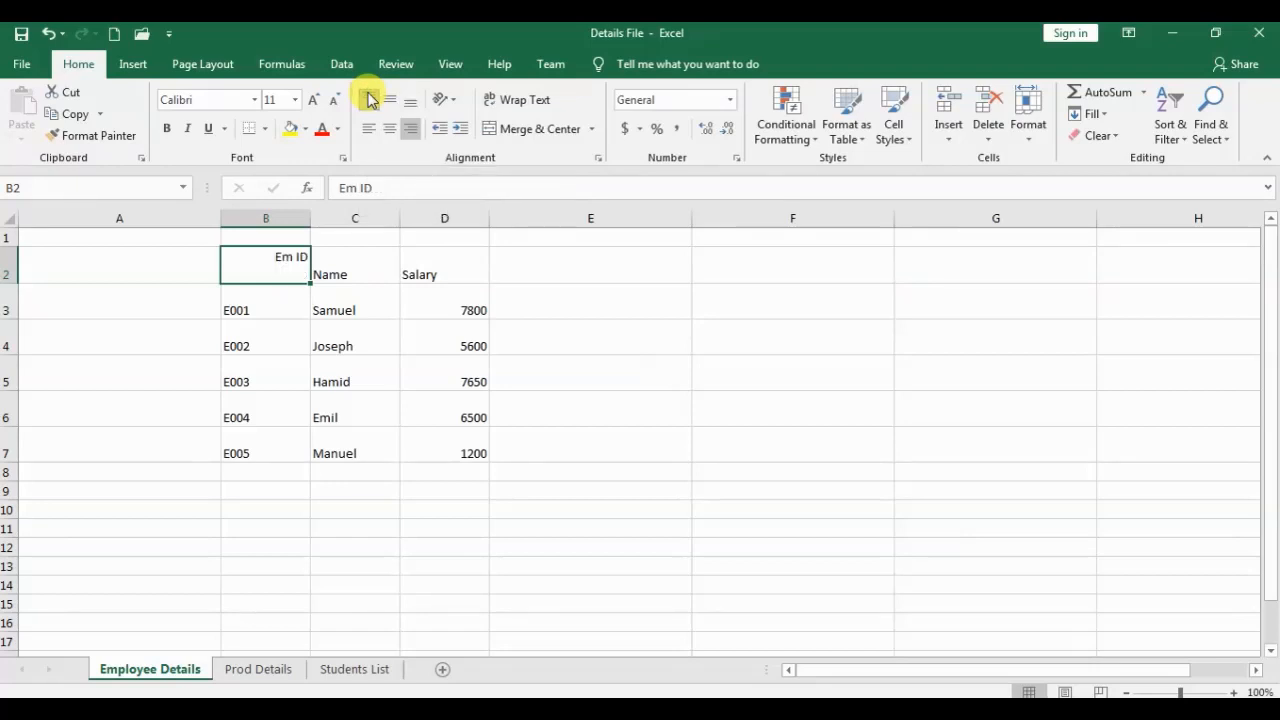
pyautogui.click(390, 103)
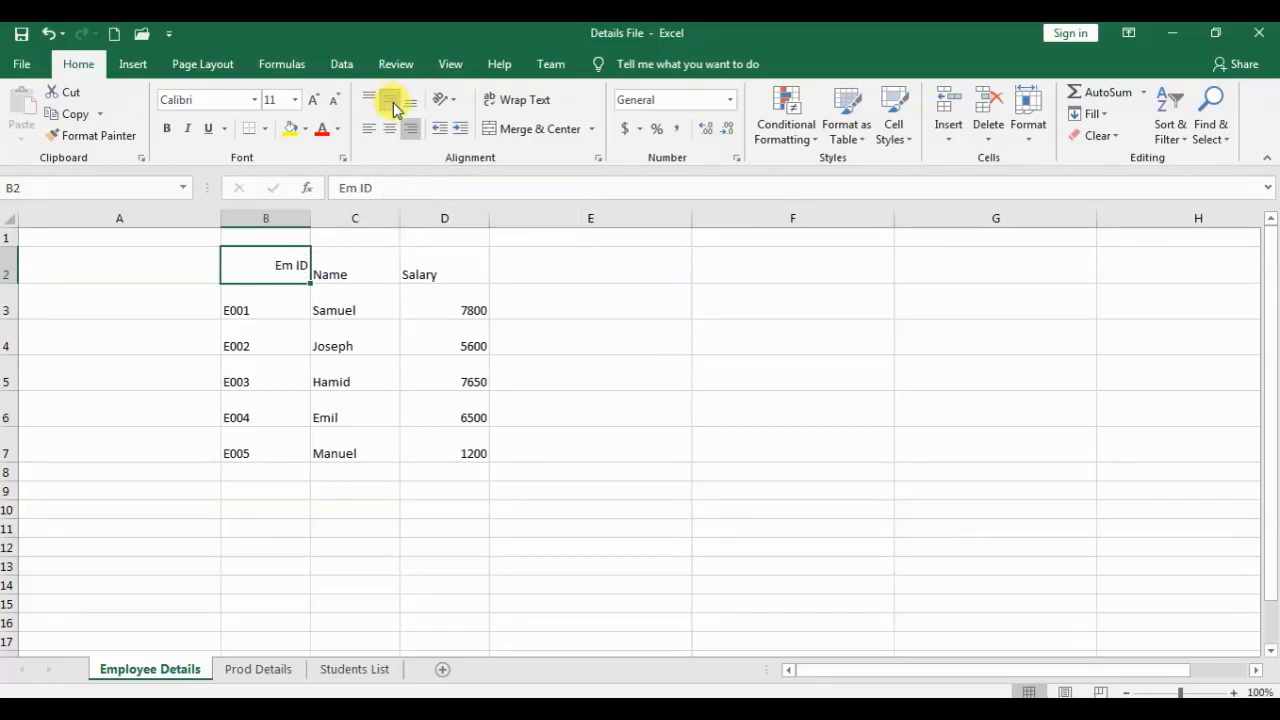
pyautogui.click(410, 99)
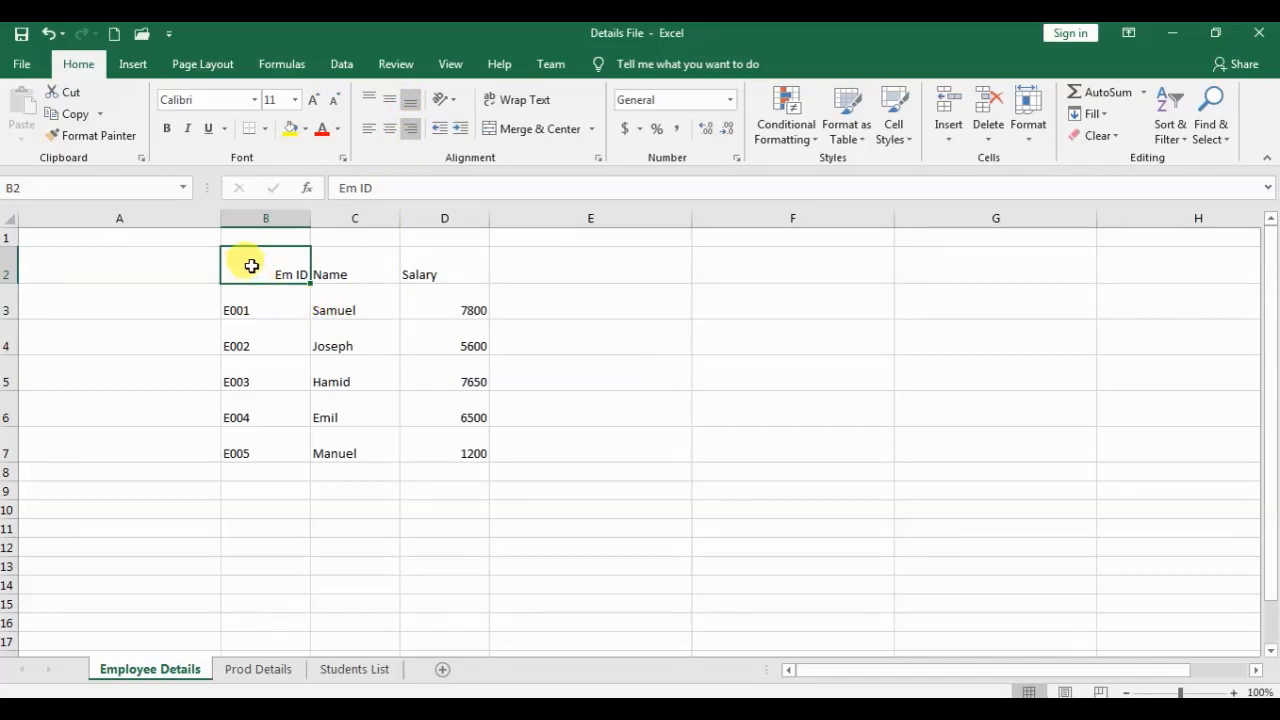
# Middle-align the whole employee table B2:D7 vertically.
pyautogui.moveTo(251, 266); pyautogui.dragTo(431, 440)
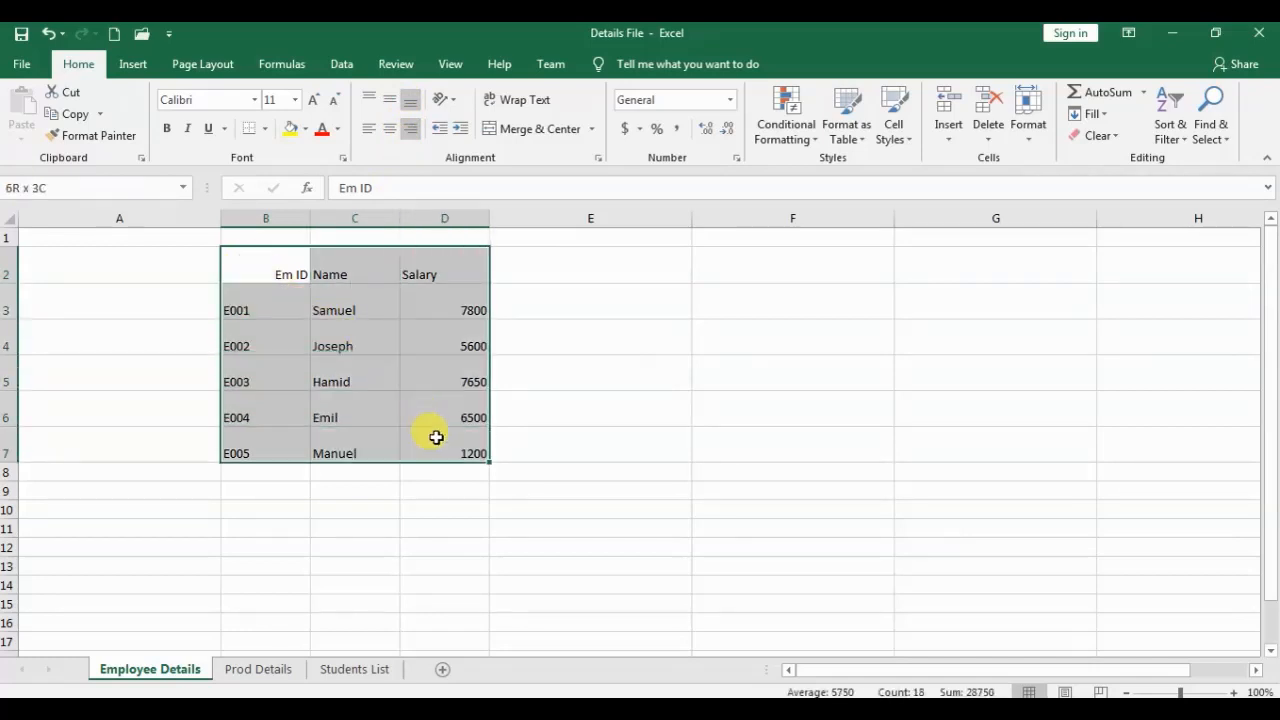
pyautogui.click(394, 102)
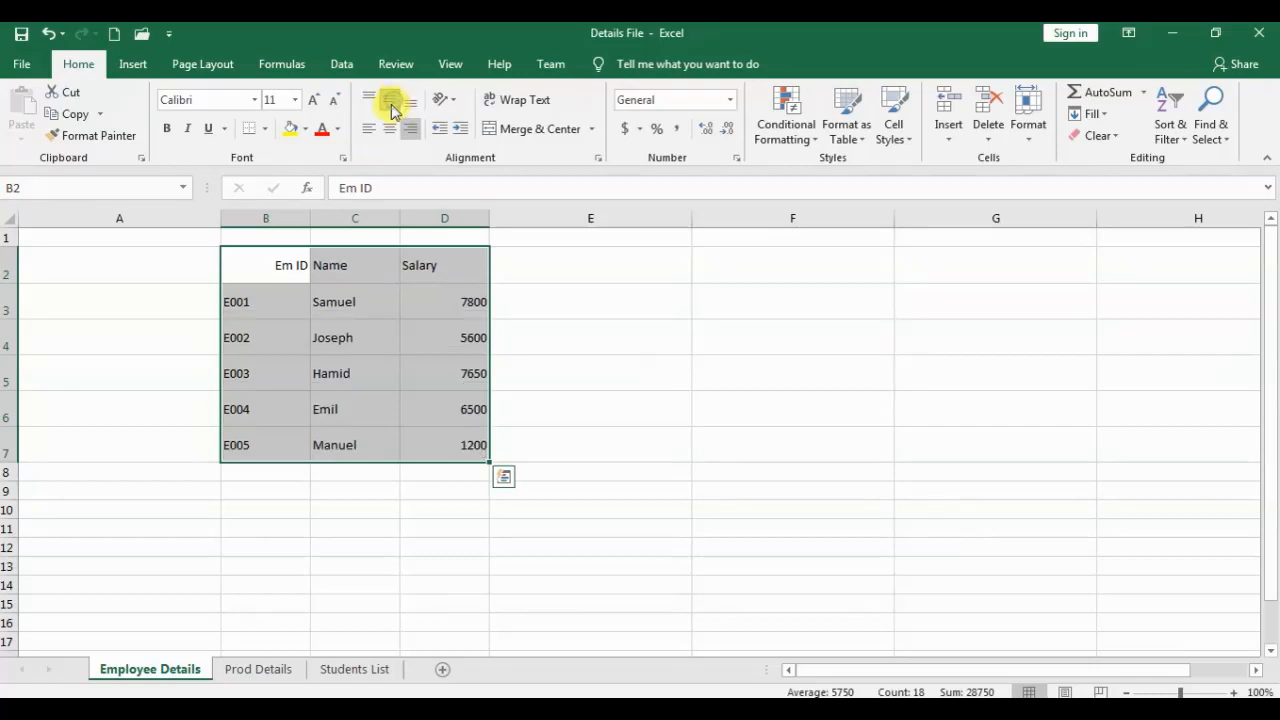
pyautogui.click(393, 371)
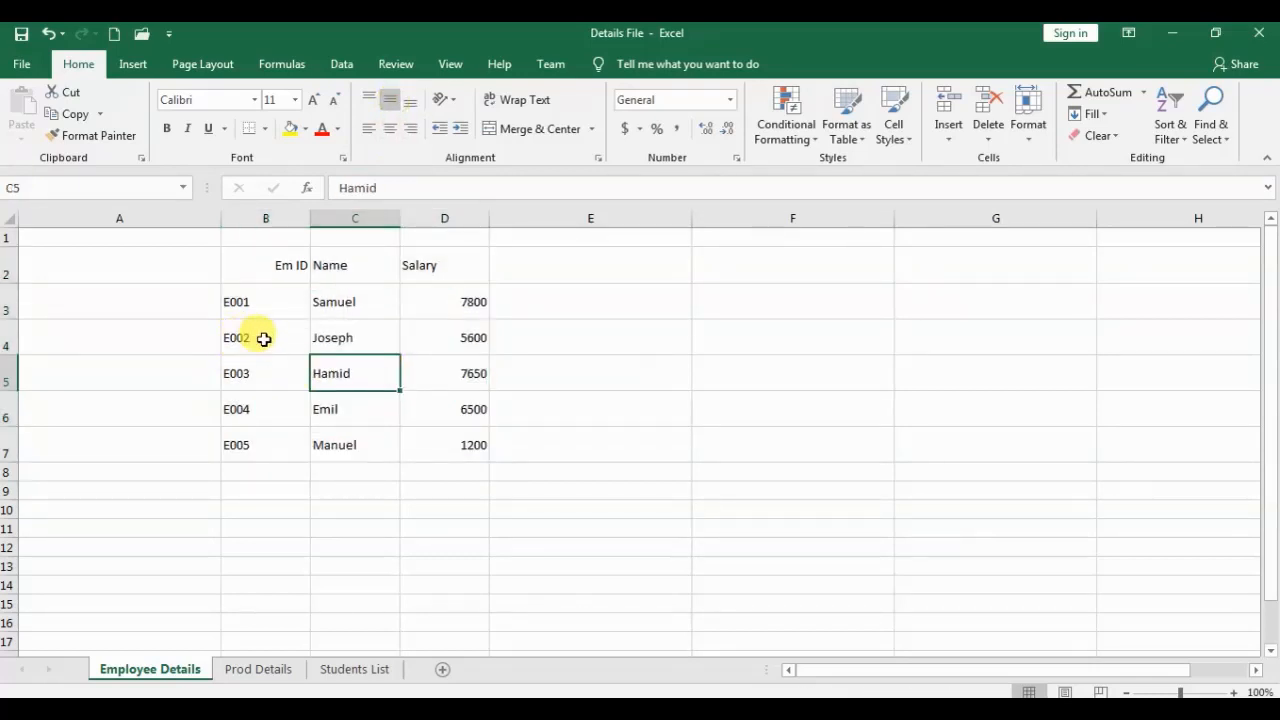
# Center the employee table's header row B2:D2 and the employee IDs in B3:B7 horizontally.
pyautogui.moveTo(246, 263); pyautogui.dragTo(454, 257)
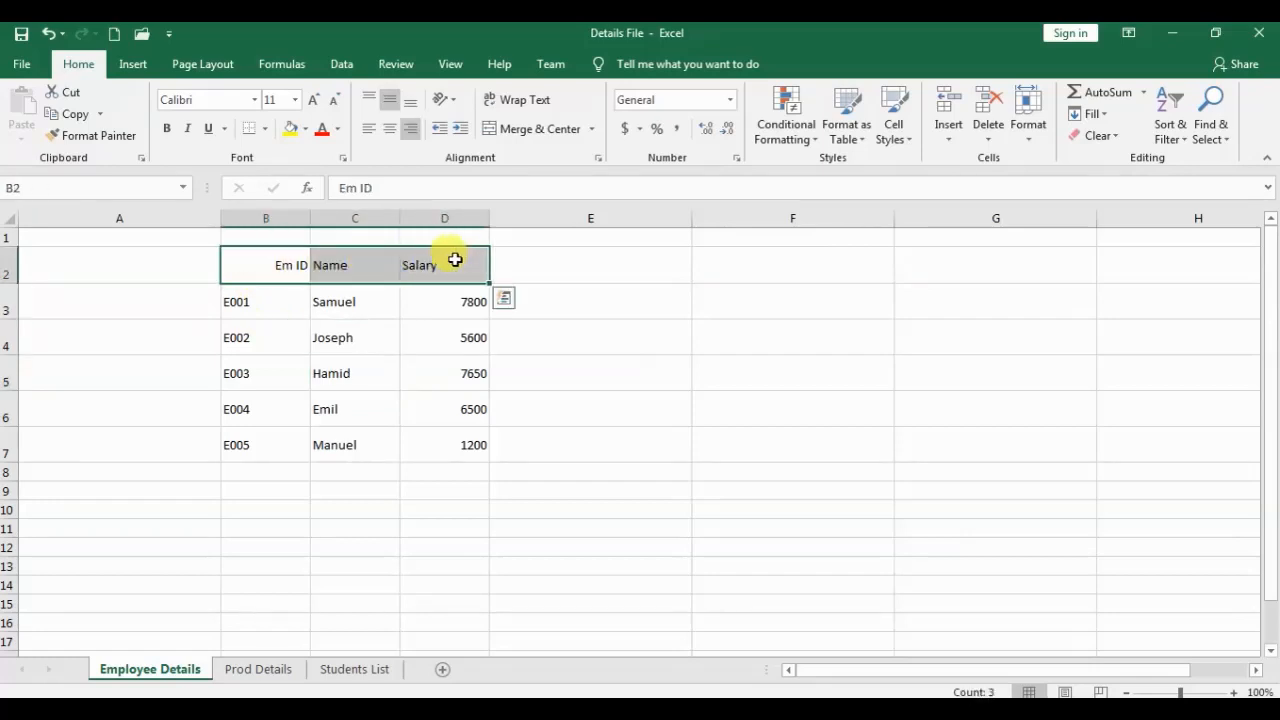
pyautogui.click(389, 128)
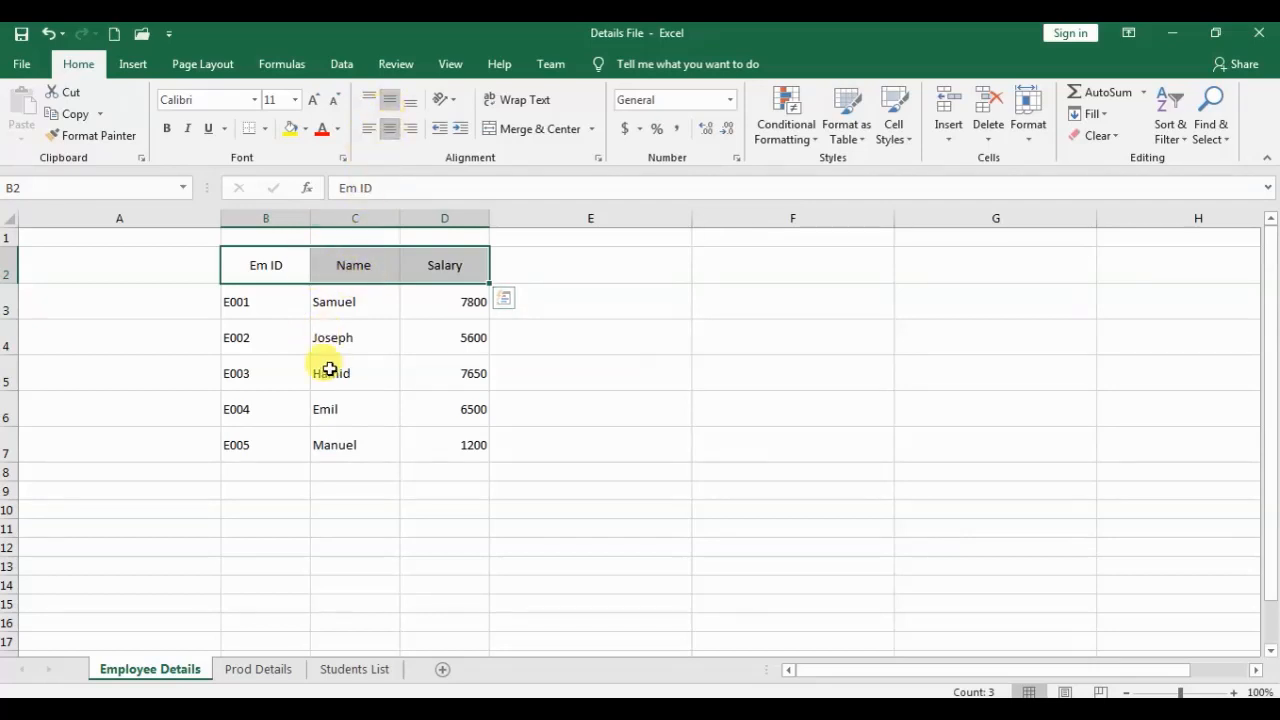
pyautogui.moveTo(280, 302); pyautogui.dragTo(276, 445)
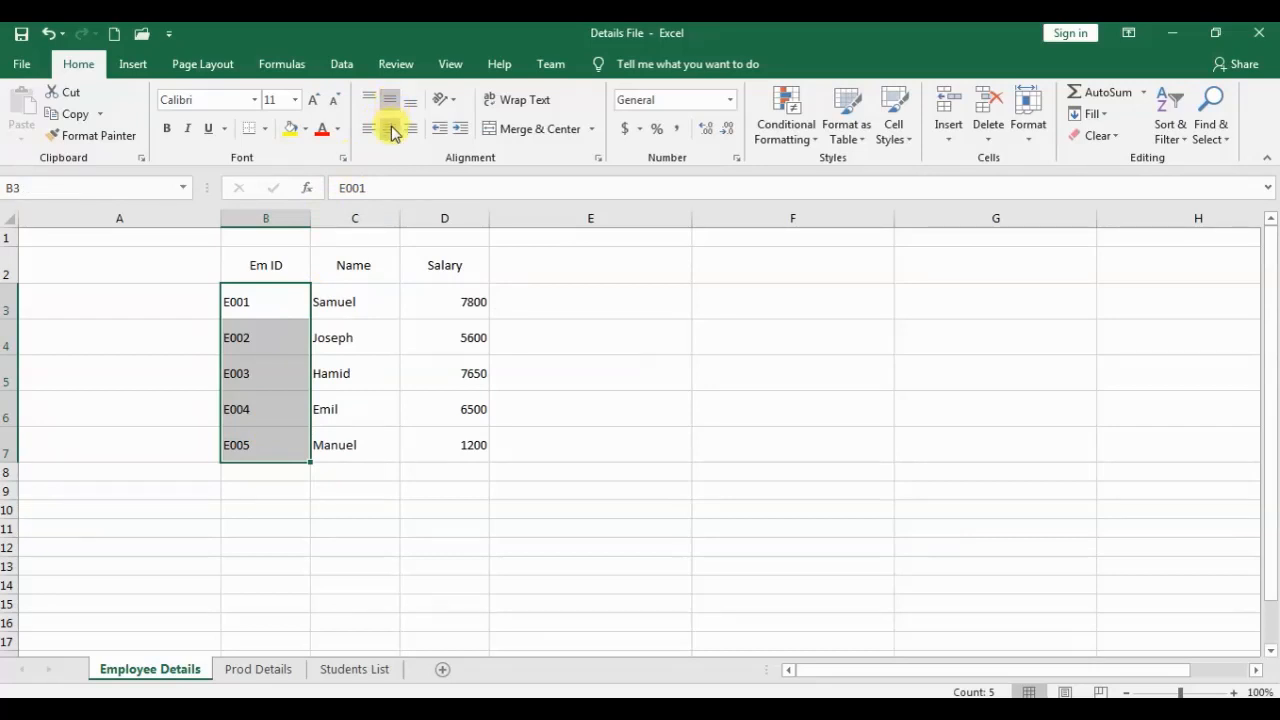
pyautogui.click(392, 133)
pyautogui.moveTo(338, 314); pyautogui.dragTo(341, 433)
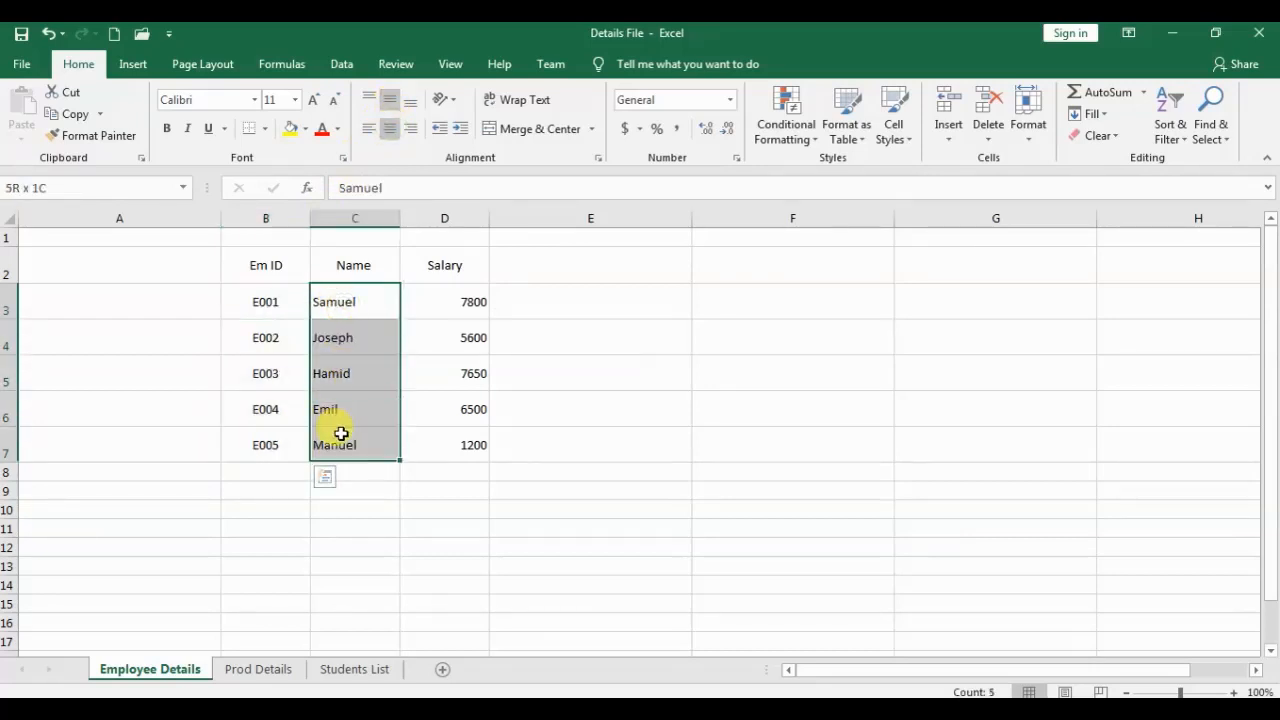
pyautogui.moveTo(452, 300); pyautogui.dragTo(468, 440)
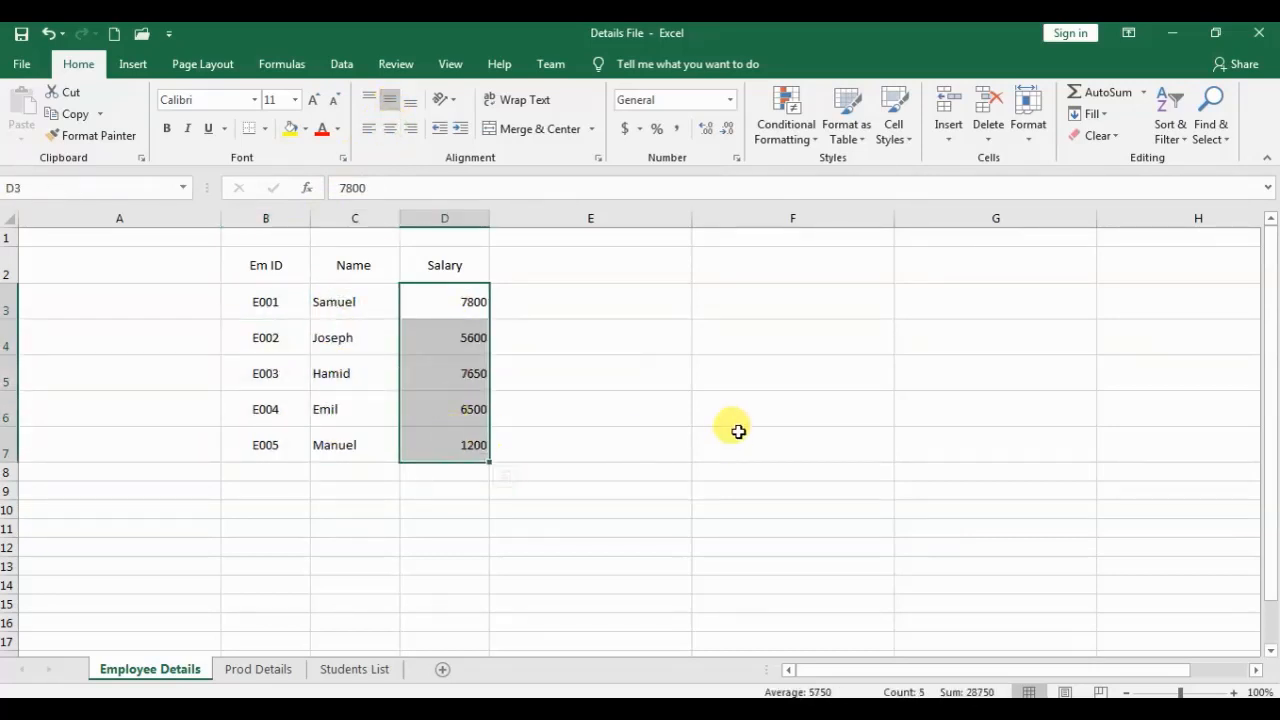
pyautogui.click(738, 431)
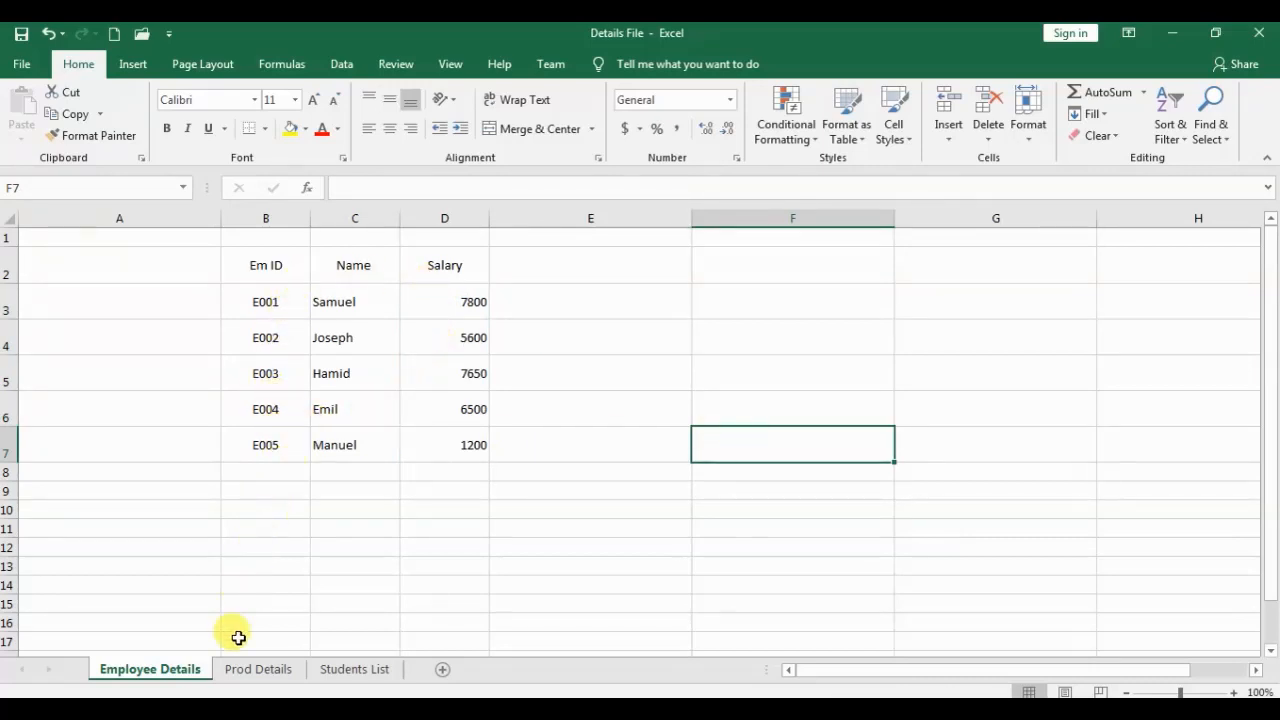
# On the Prod Details sheet, middle-align and horizontally center the header row B2:F2 and the product IDs in B3:B7.
pyautogui.click(250, 670)
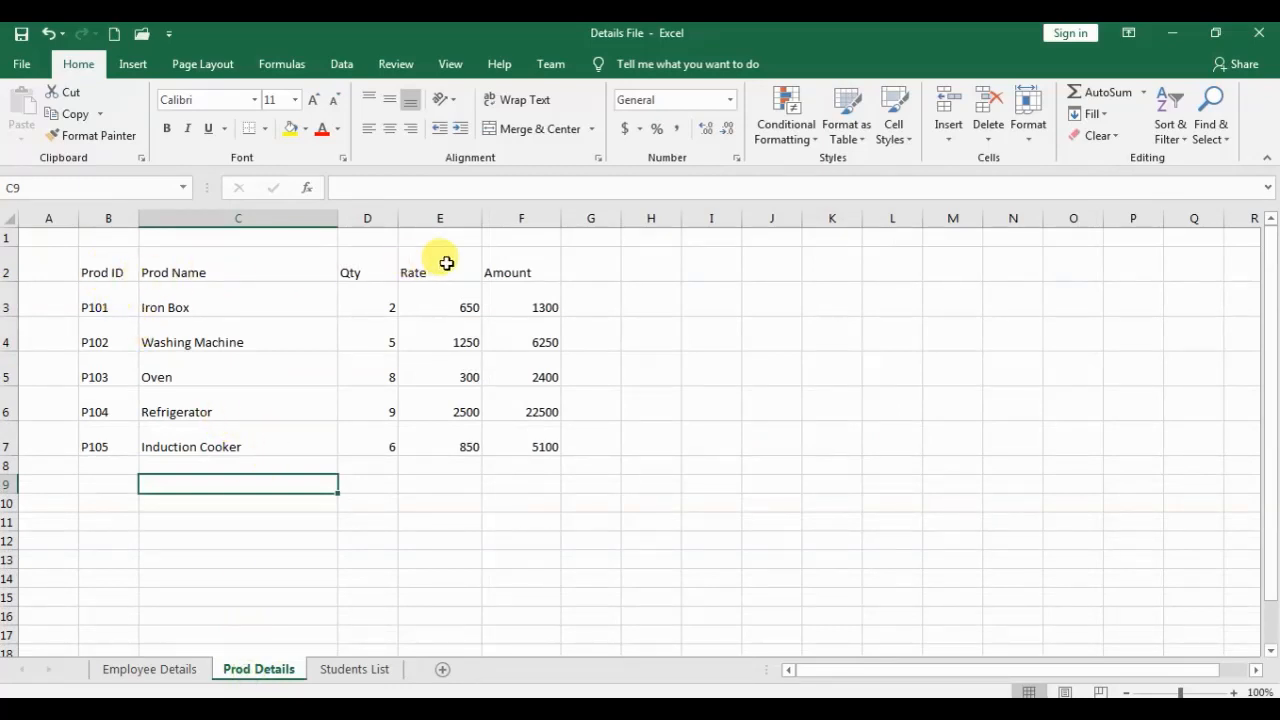
pyautogui.moveTo(109, 271); pyautogui.dragTo(517, 257)
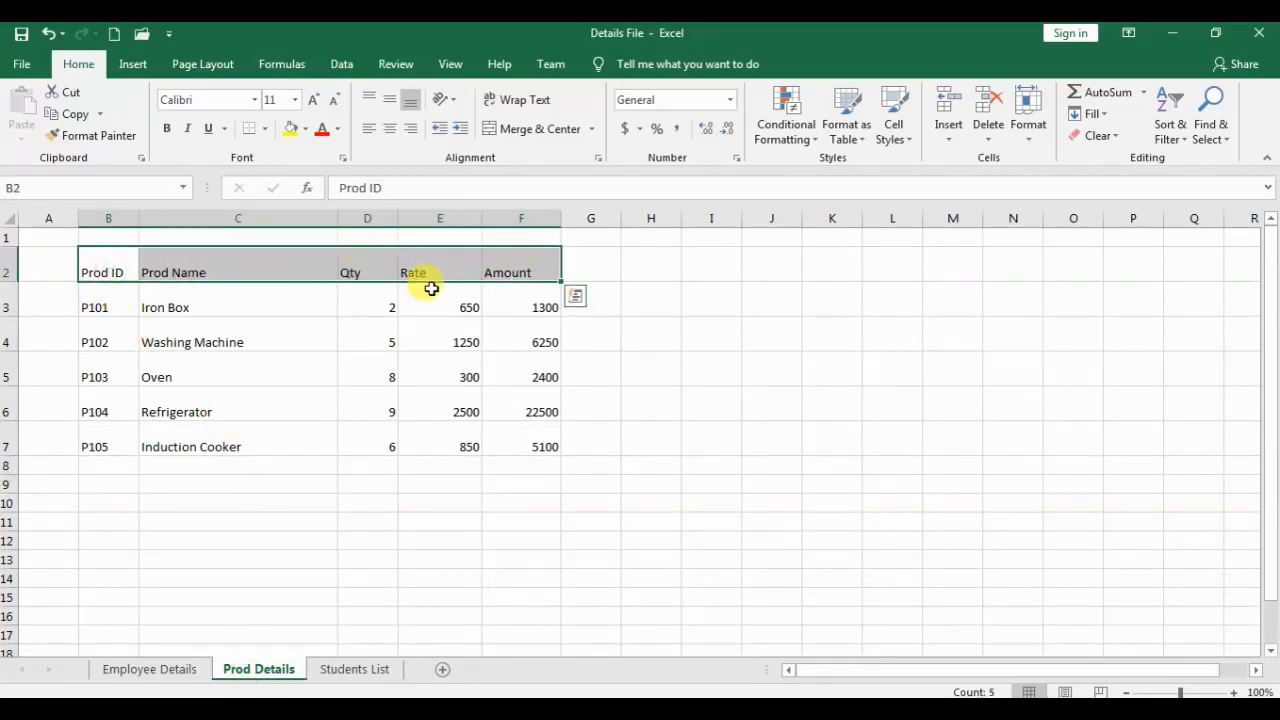
pyautogui.click(389, 101)
pyautogui.click(389, 129)
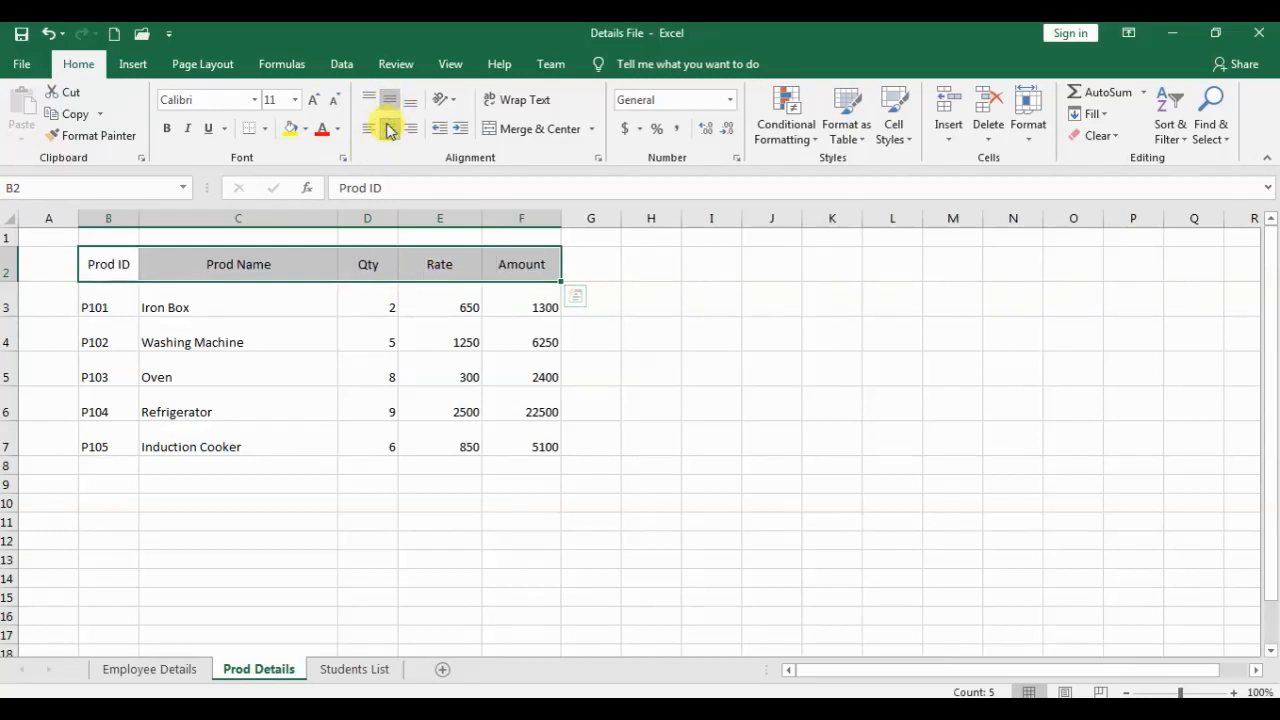
pyautogui.moveTo(102, 303); pyautogui.dragTo(106, 443)
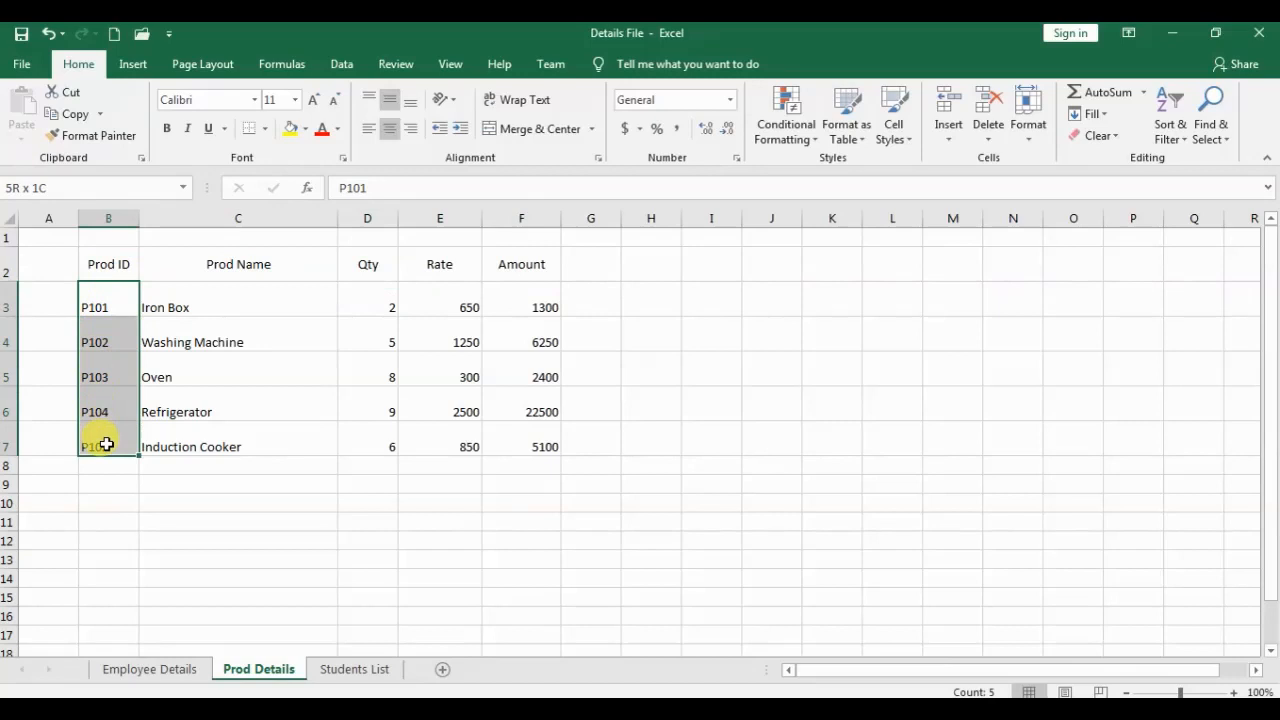
pyautogui.click(389, 101)
pyautogui.click(389, 129)
# Middle-align the product names, quantities, rates and amounts in C3:F7 vertically.
pyautogui.moveTo(207, 302); pyautogui.dragTo(514, 429)
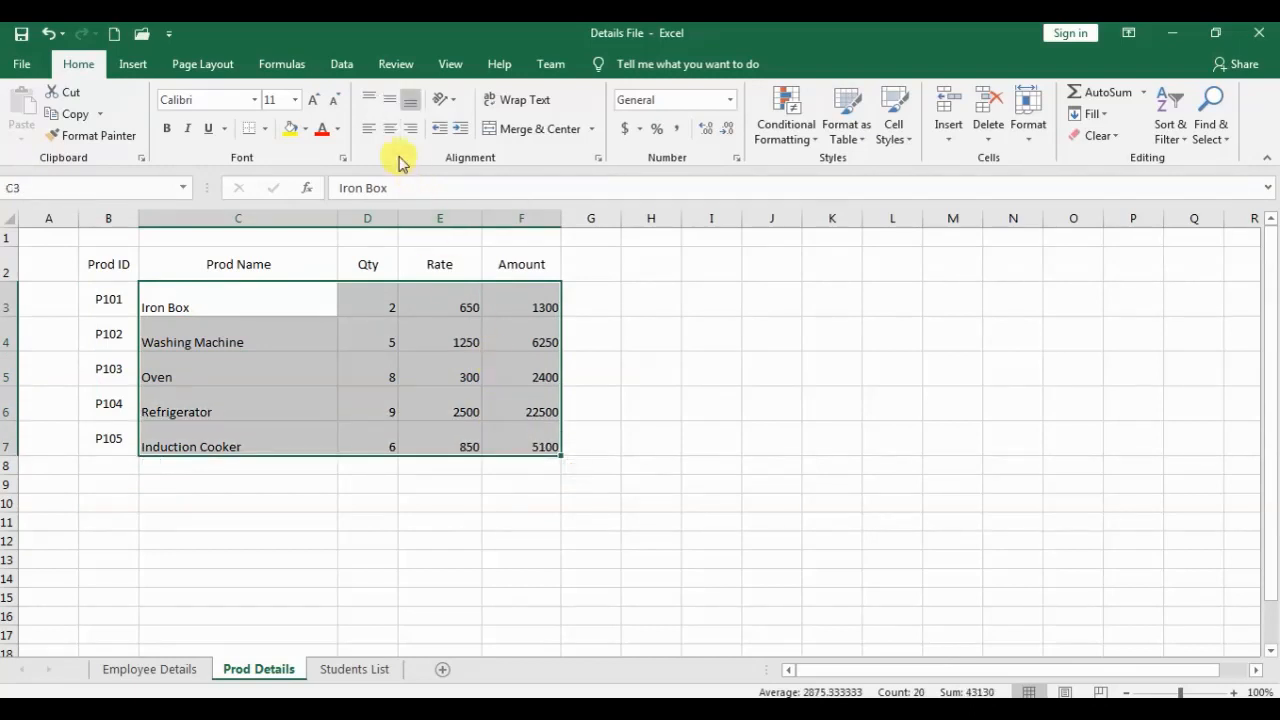
pyautogui.click(392, 99)
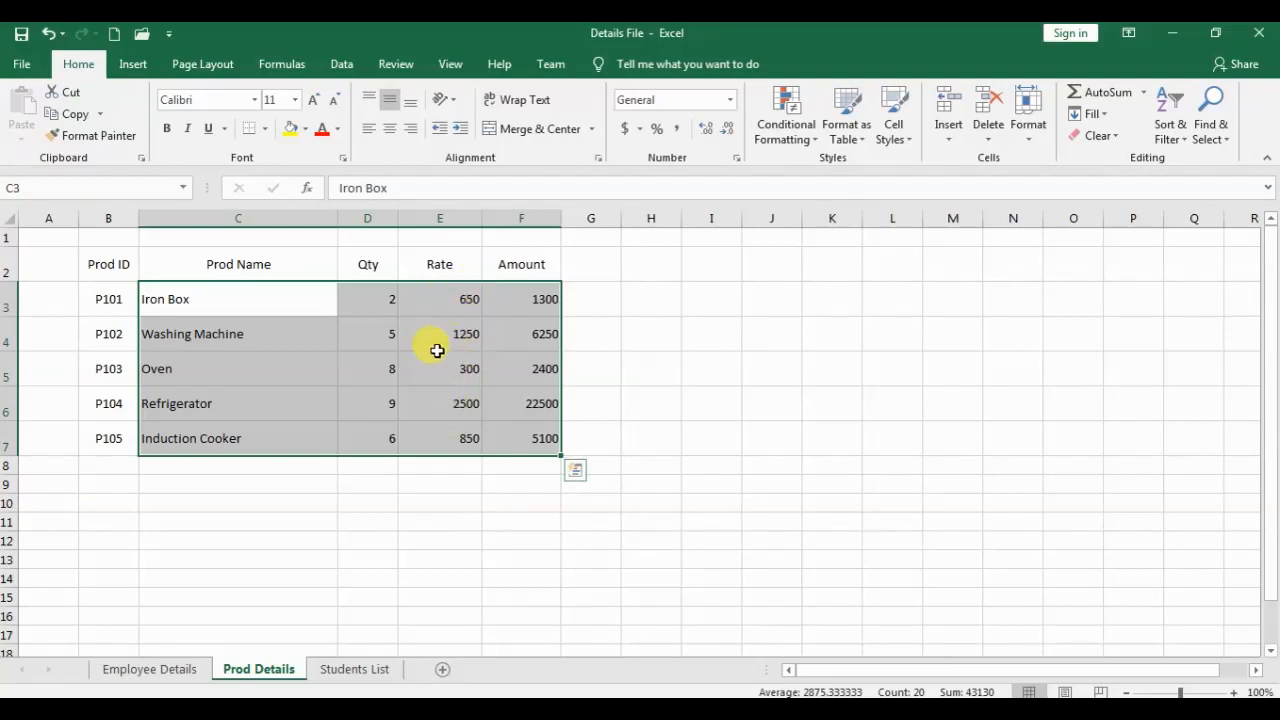
pyautogui.click(510, 372)
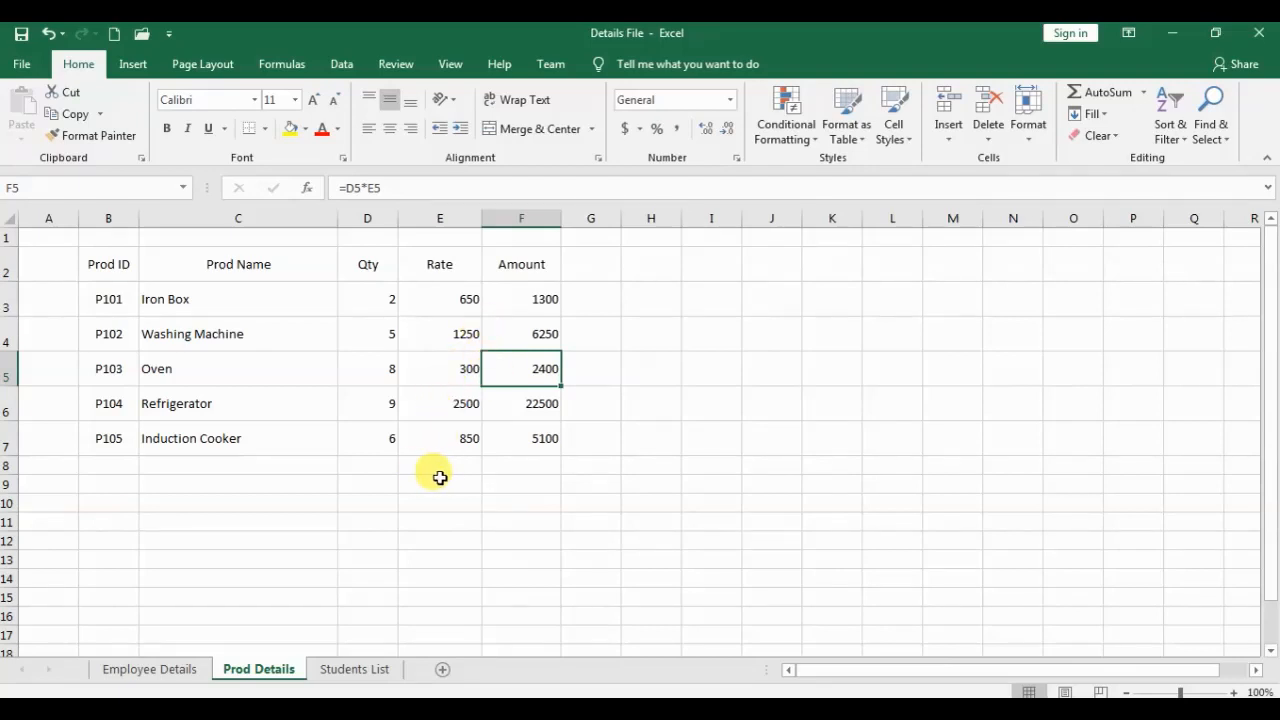
# On the Students List sheet, middle-align and horizontally center the header row B2:D2 and the roll numbers in B3:B7.
pyautogui.click(366, 668)
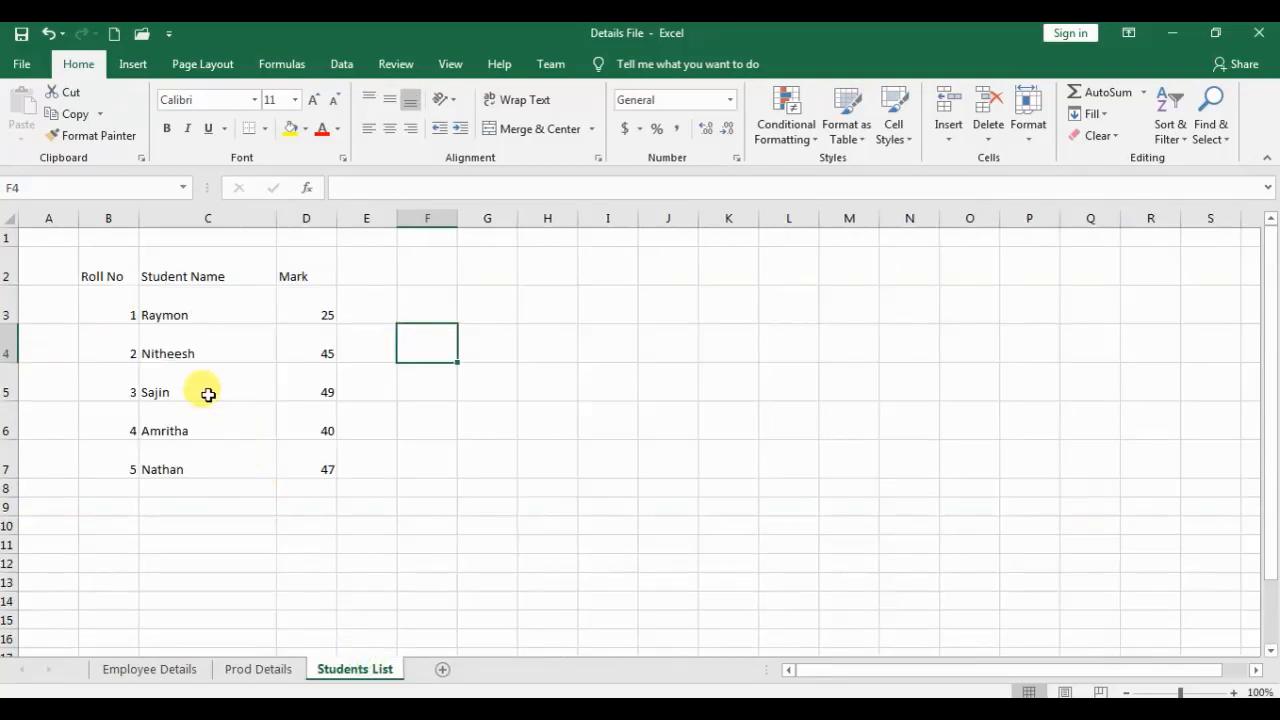
pyautogui.moveTo(103, 271); pyautogui.dragTo(289, 266)
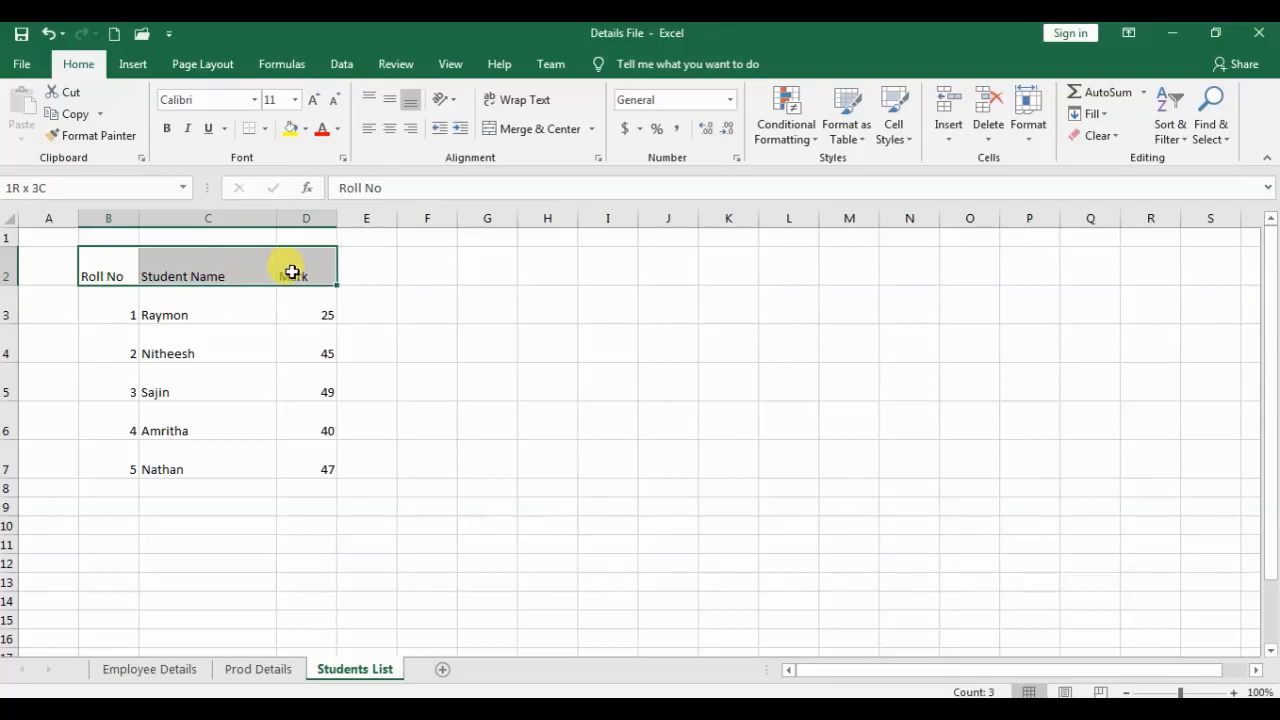
pyautogui.click(389, 100)
pyautogui.click(389, 128)
pyautogui.moveTo(115, 310); pyautogui.dragTo(107, 460)
pyautogui.click(389, 100)
pyautogui.click(389, 128)
# Middle-align the student names and marks in C3:D7 vertically.
pyautogui.moveTo(205, 300); pyautogui.dragTo(305, 465)
pyautogui.click(390, 102)
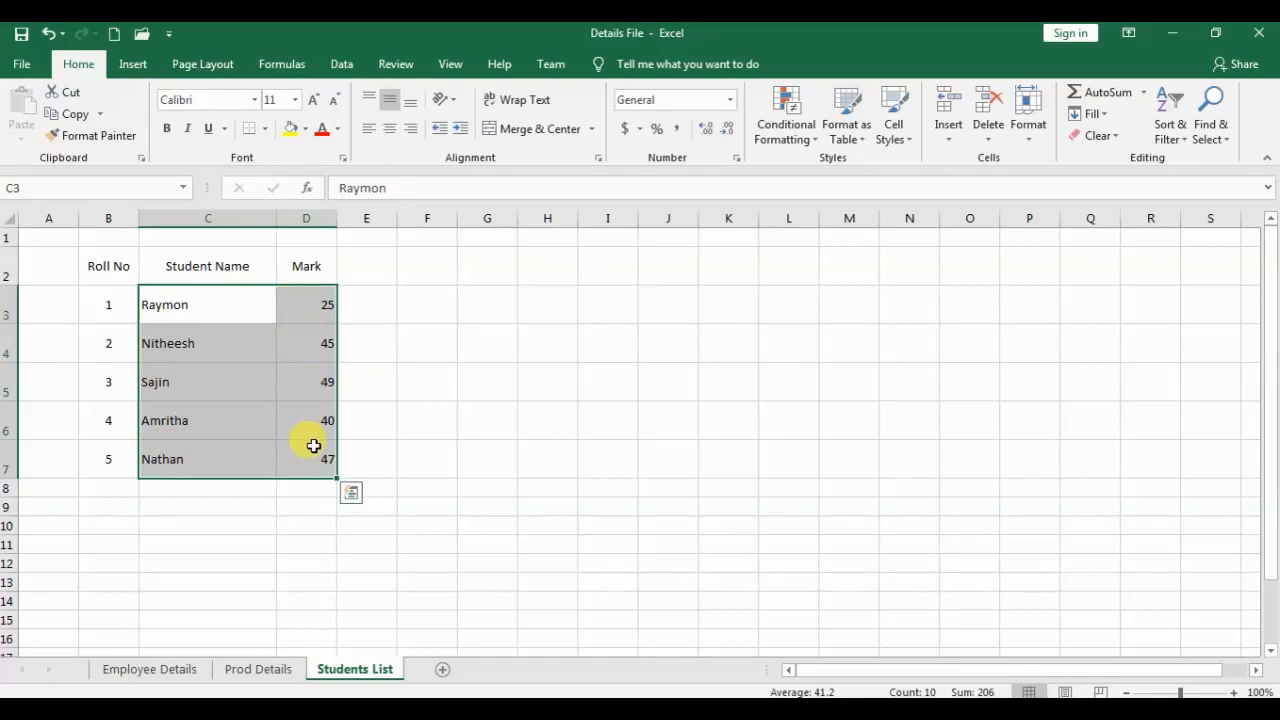
pyautogui.click(415, 430)
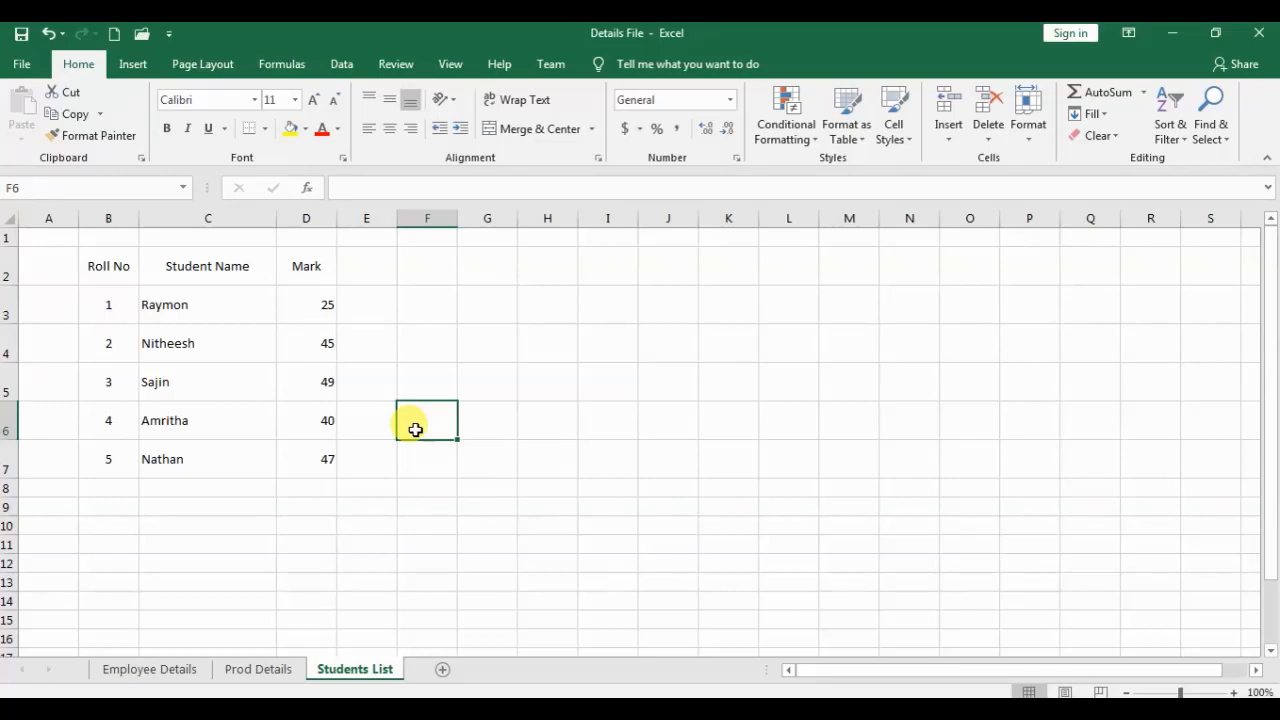
# On the Employee Details sheet, set the header row B2:D2 to the Calibri font at size 14.
pyautogui.hotkey('ctrl', 'pageup')
pyautogui.hotkey('ctrl', 'pageup')
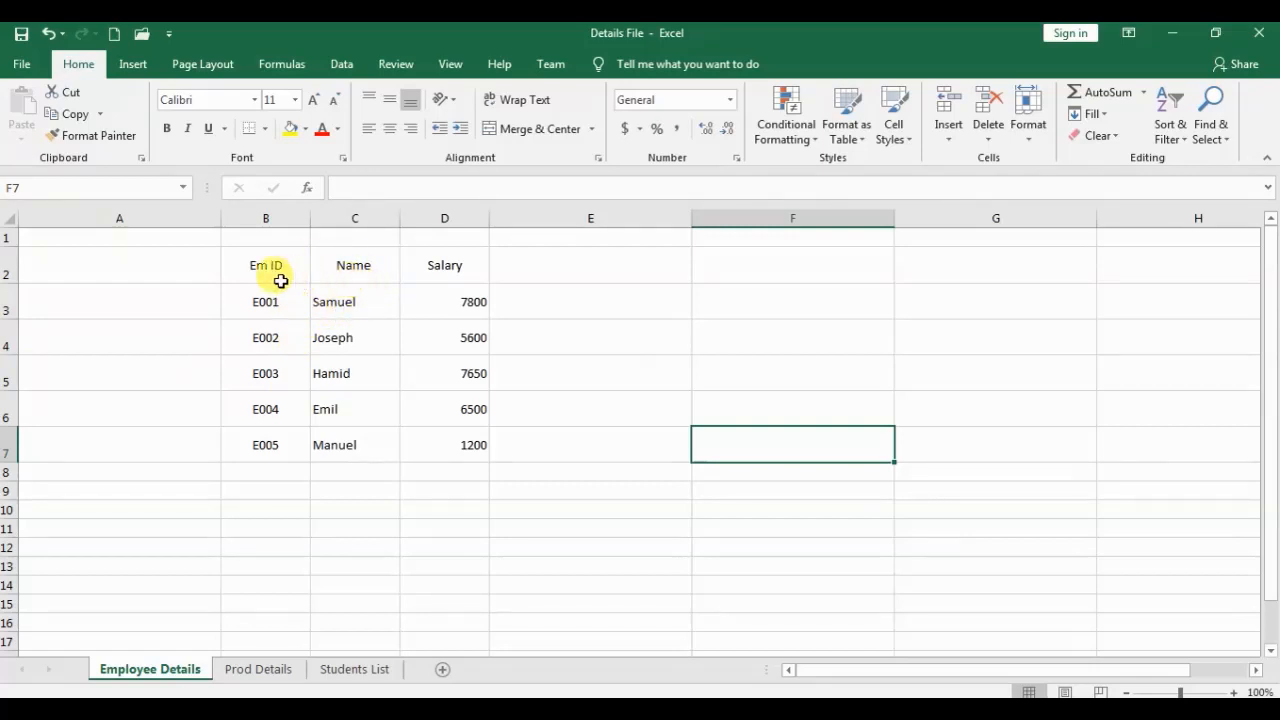
pyautogui.moveTo(246, 266); pyautogui.dragTo(406, 269)
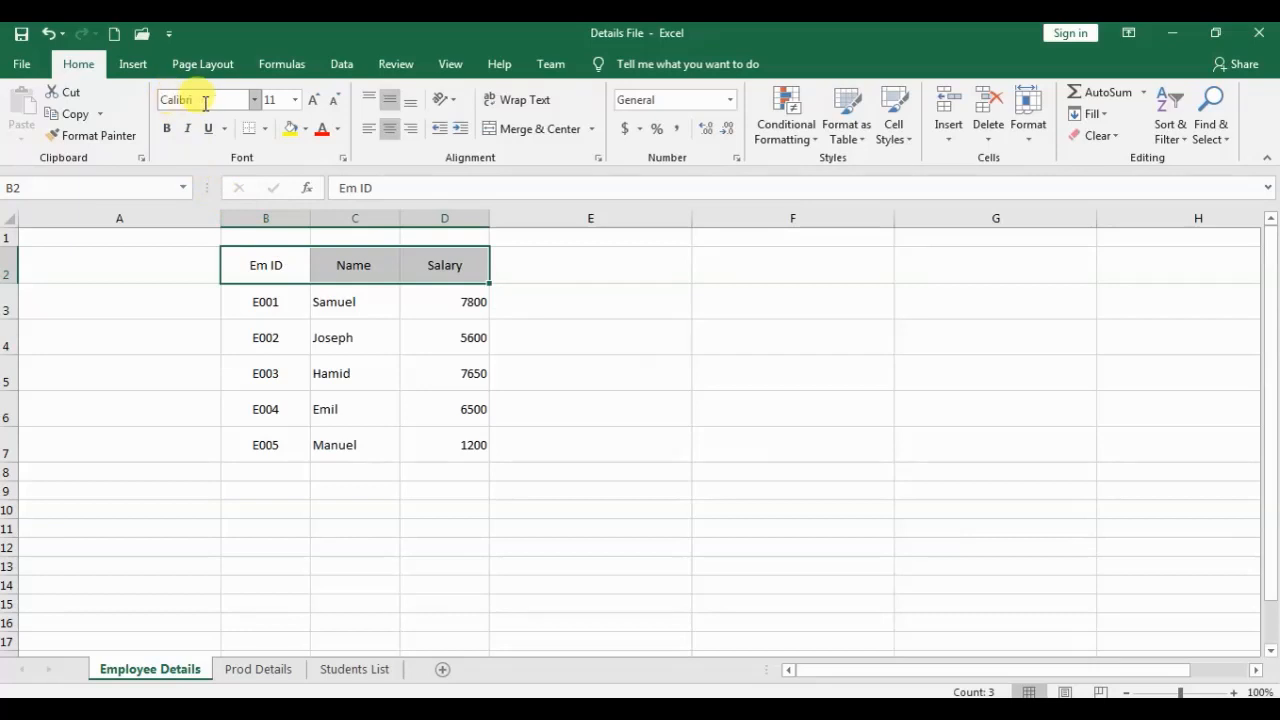
pyautogui.click(254, 101)
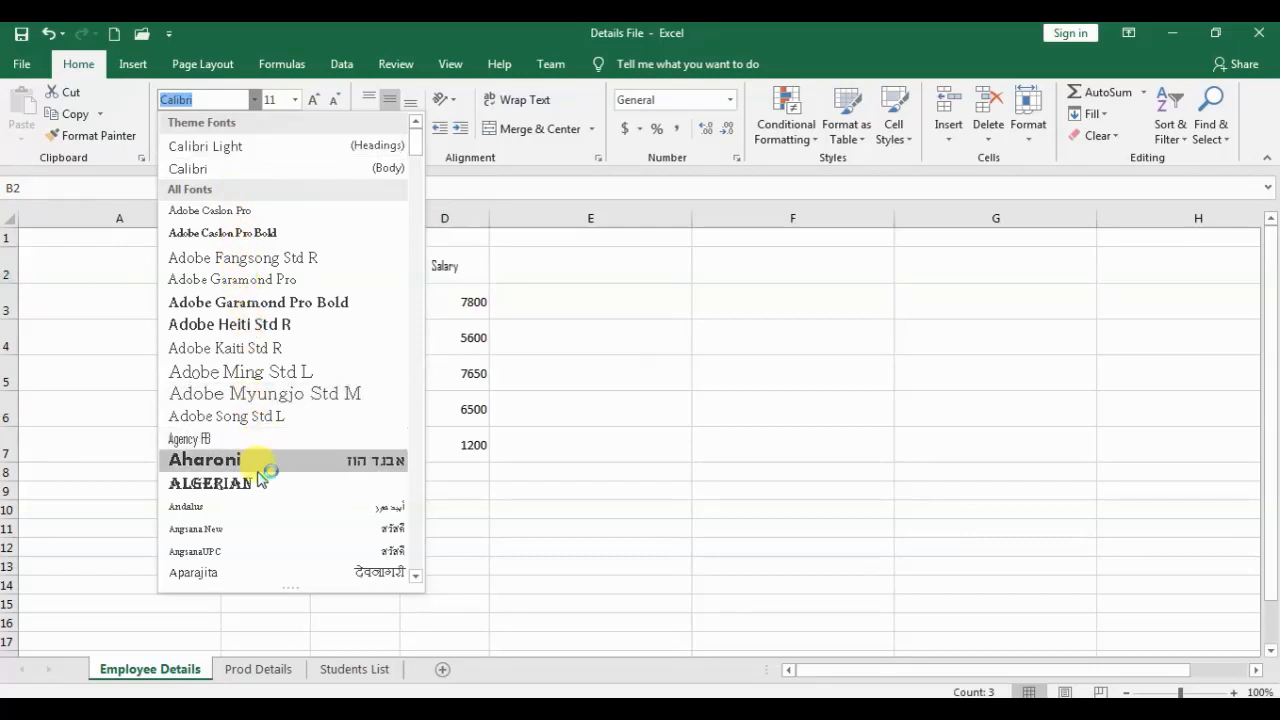
pyautogui.click(243, 168)
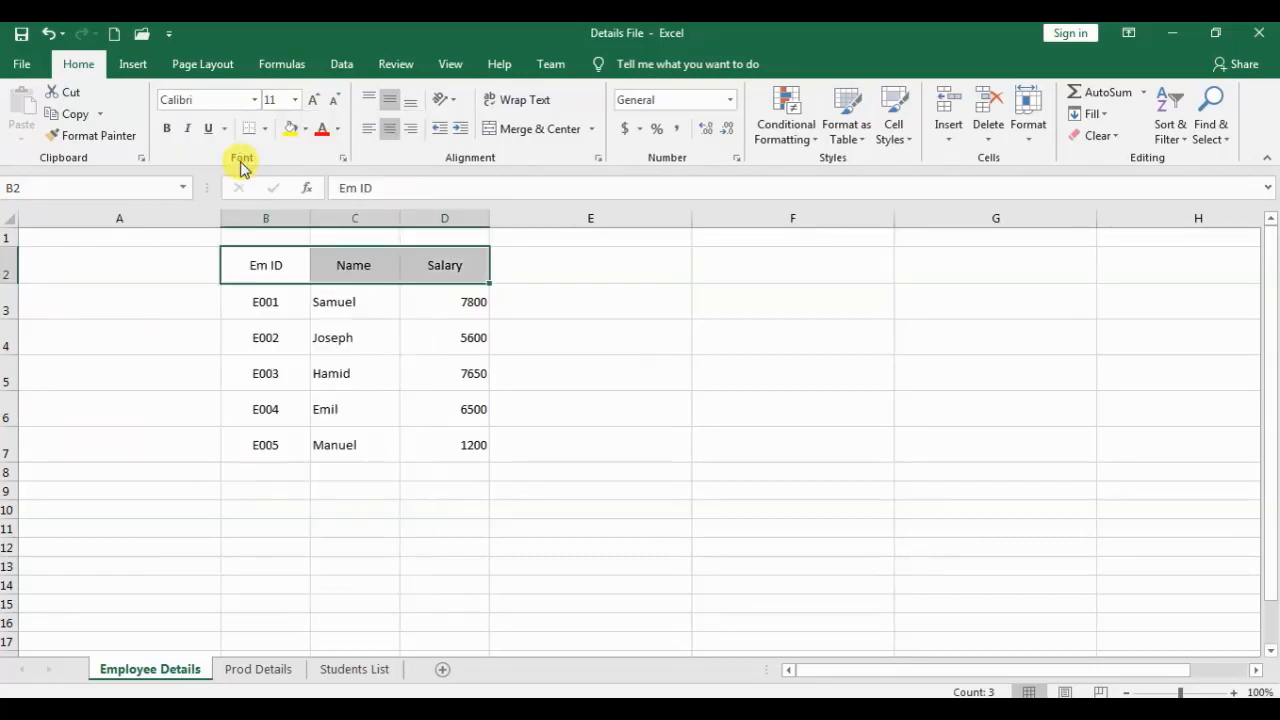
pyautogui.click(296, 100)
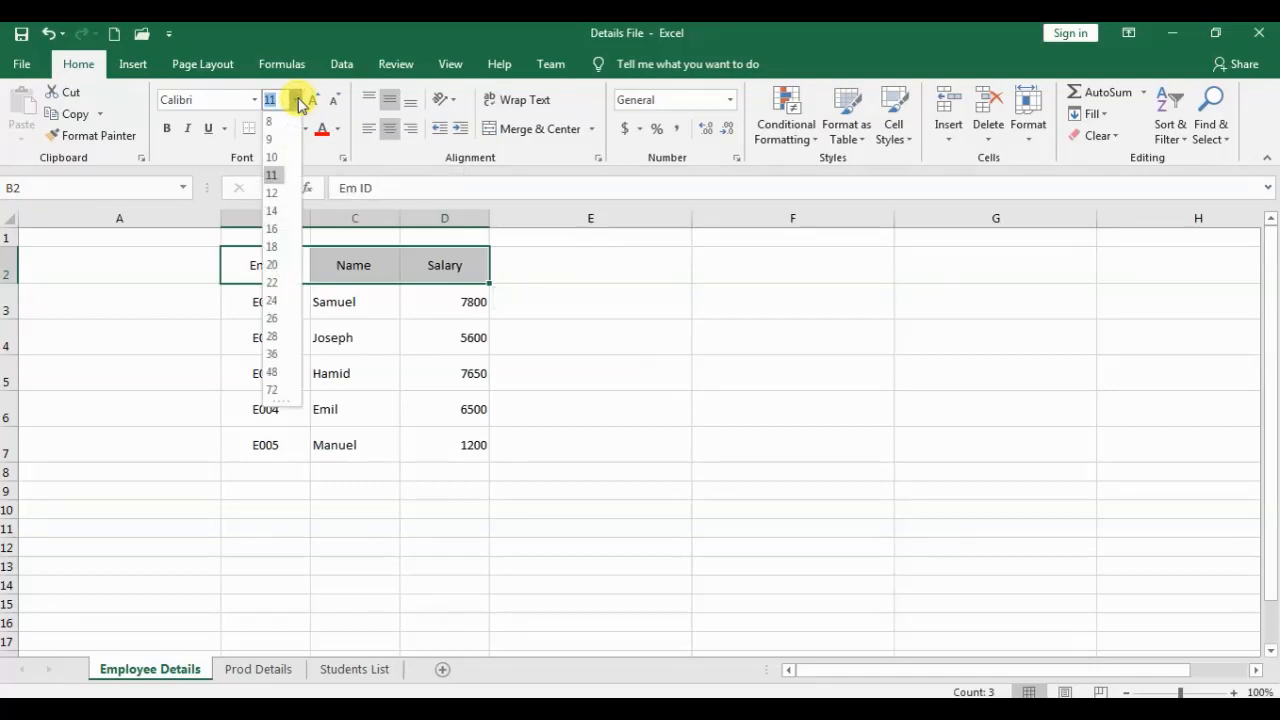
pyautogui.click(276, 212)
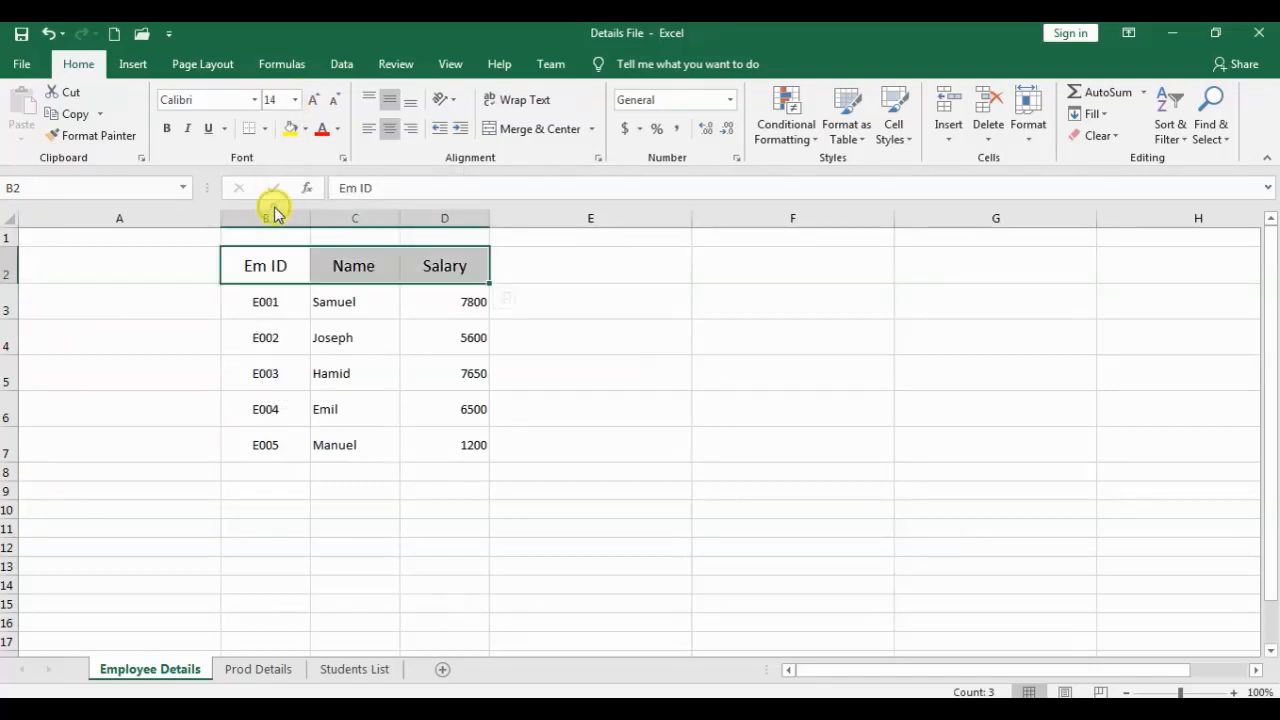
# Make the header row B2:D2 on the Employee Details sheet bold and underlined.
pyautogui.click(314, 104)
pyautogui.click(334, 104)
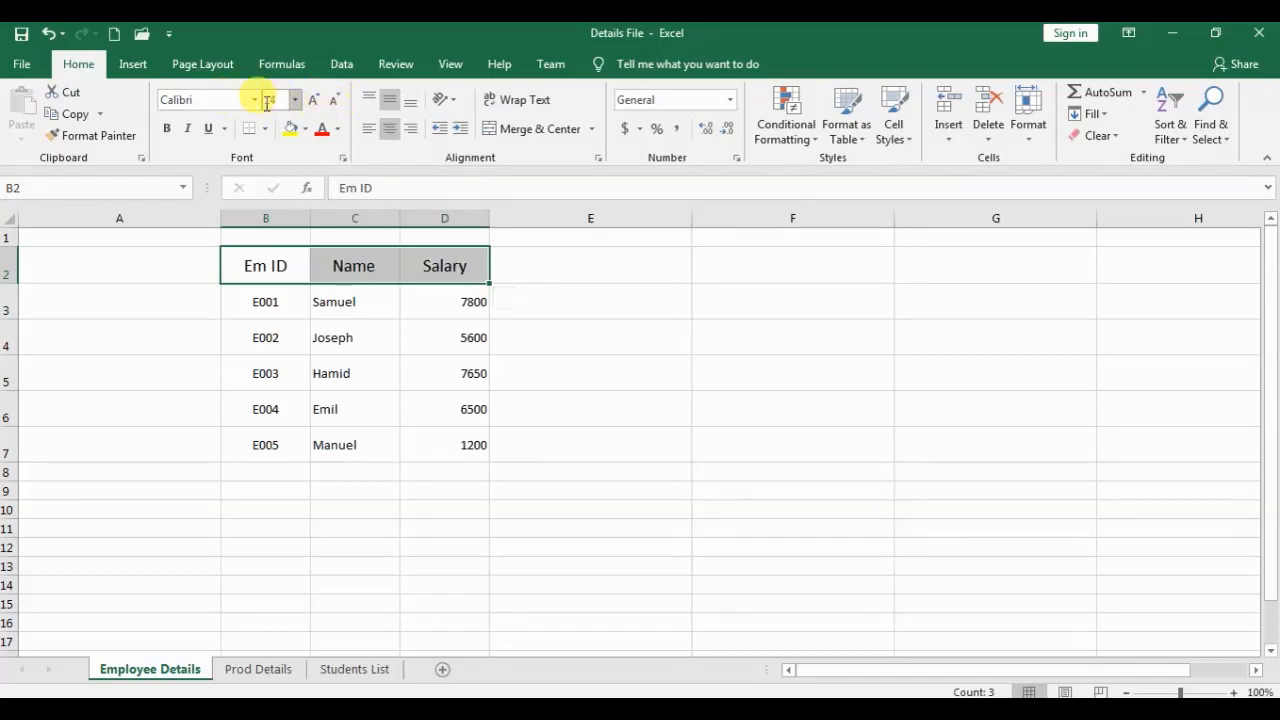
pyautogui.click(167, 131)
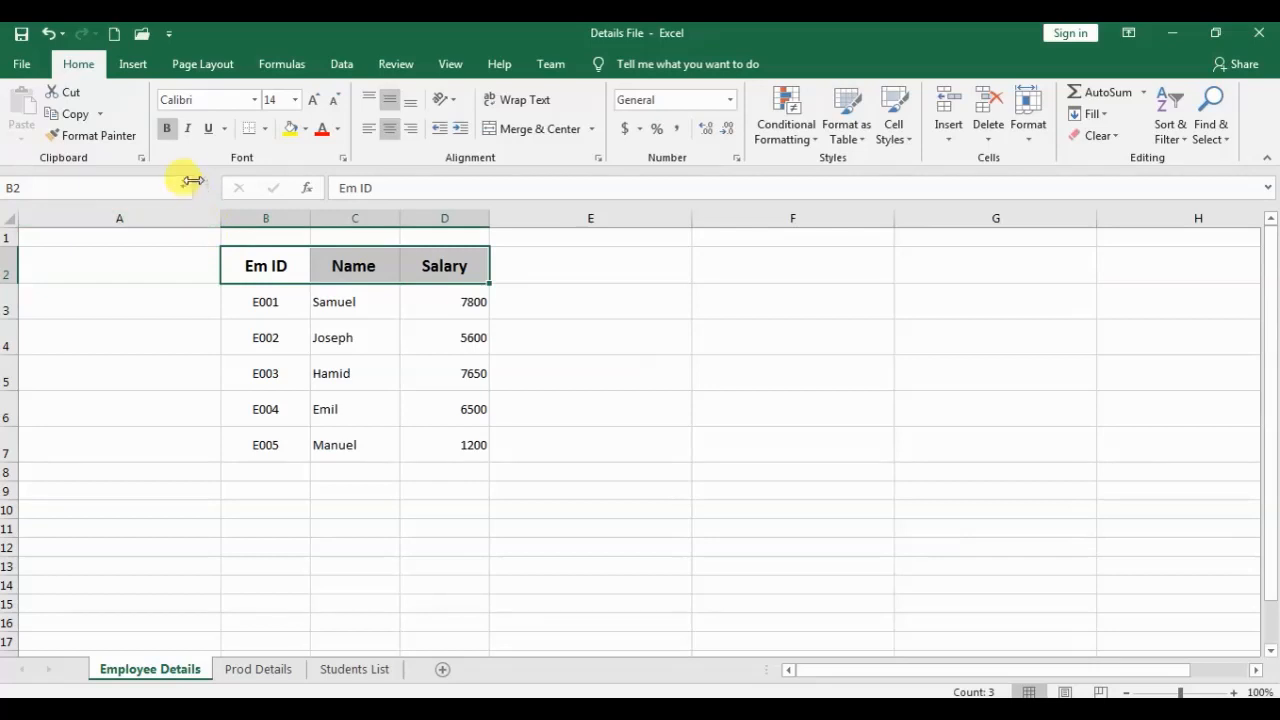
pyautogui.click(188, 129)
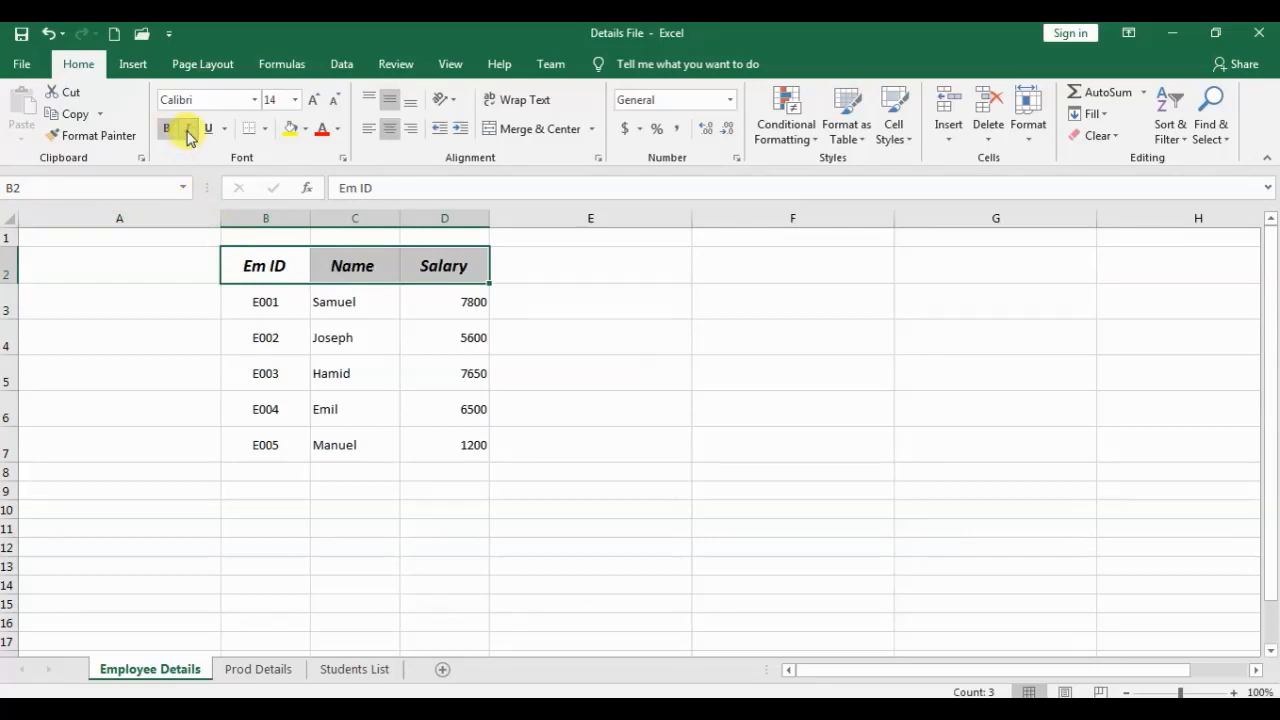
pyautogui.click(188, 129)
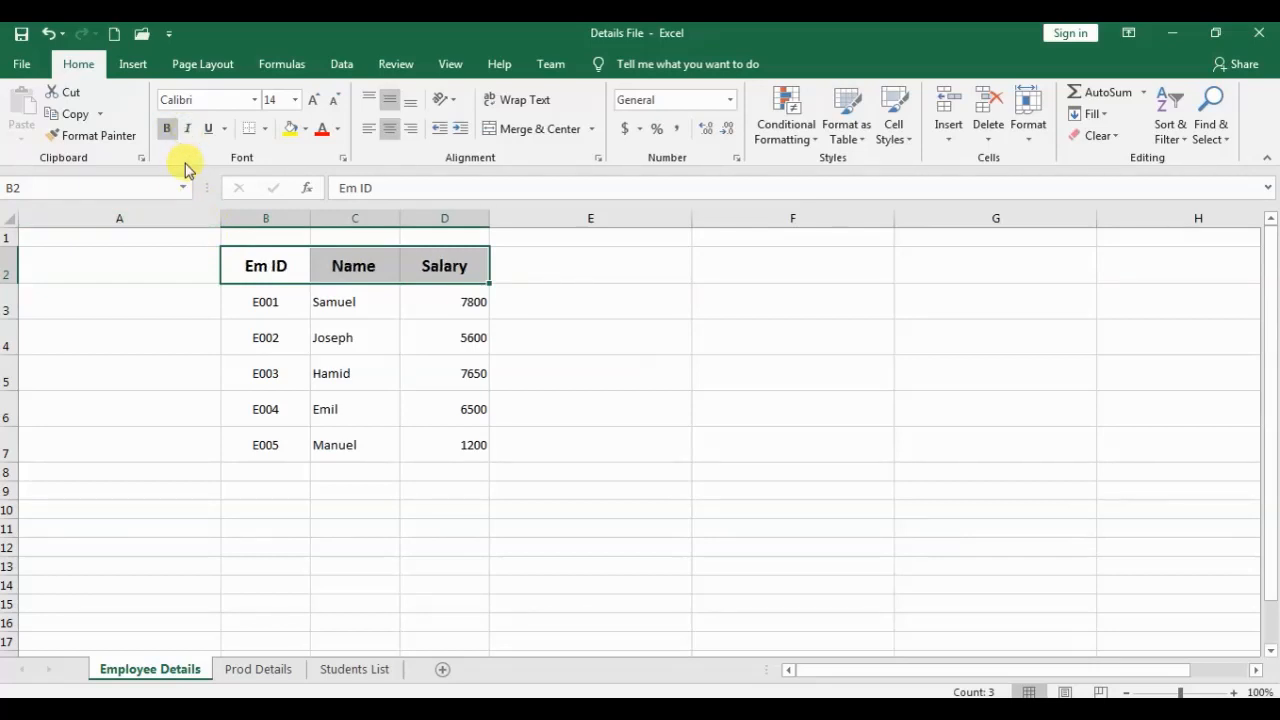
pyautogui.click(225, 130)
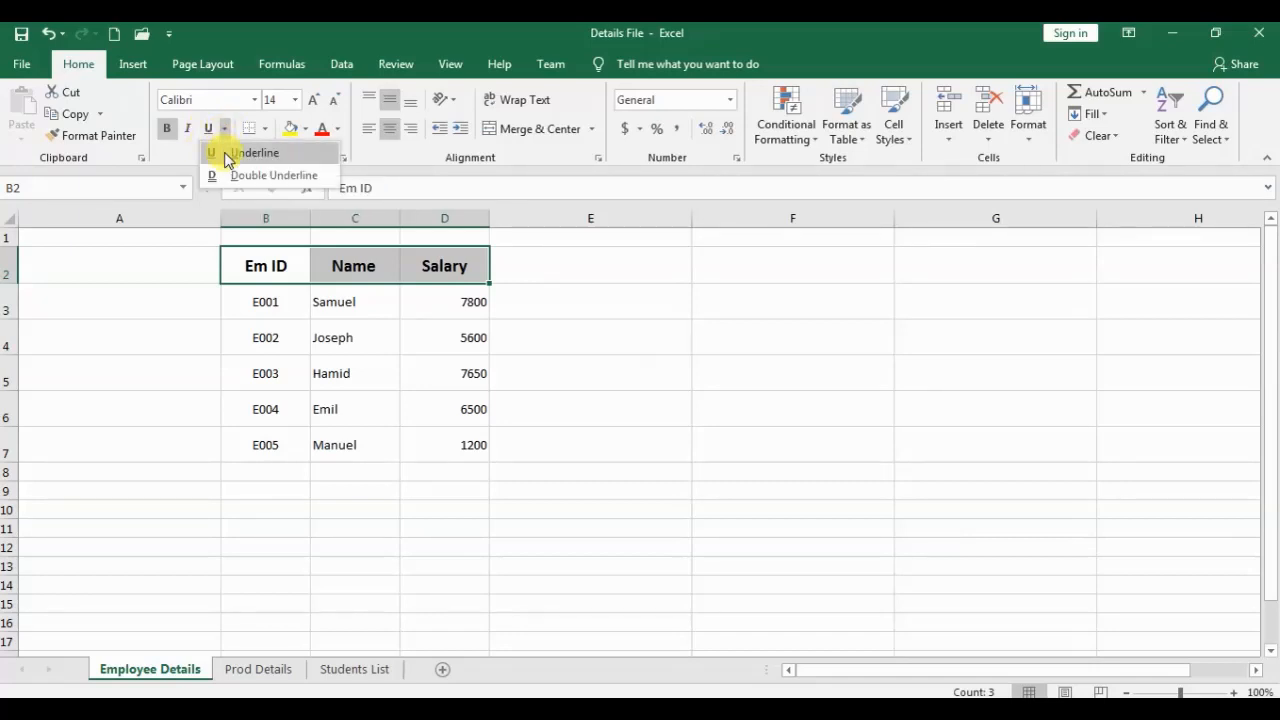
pyautogui.click(208, 128)
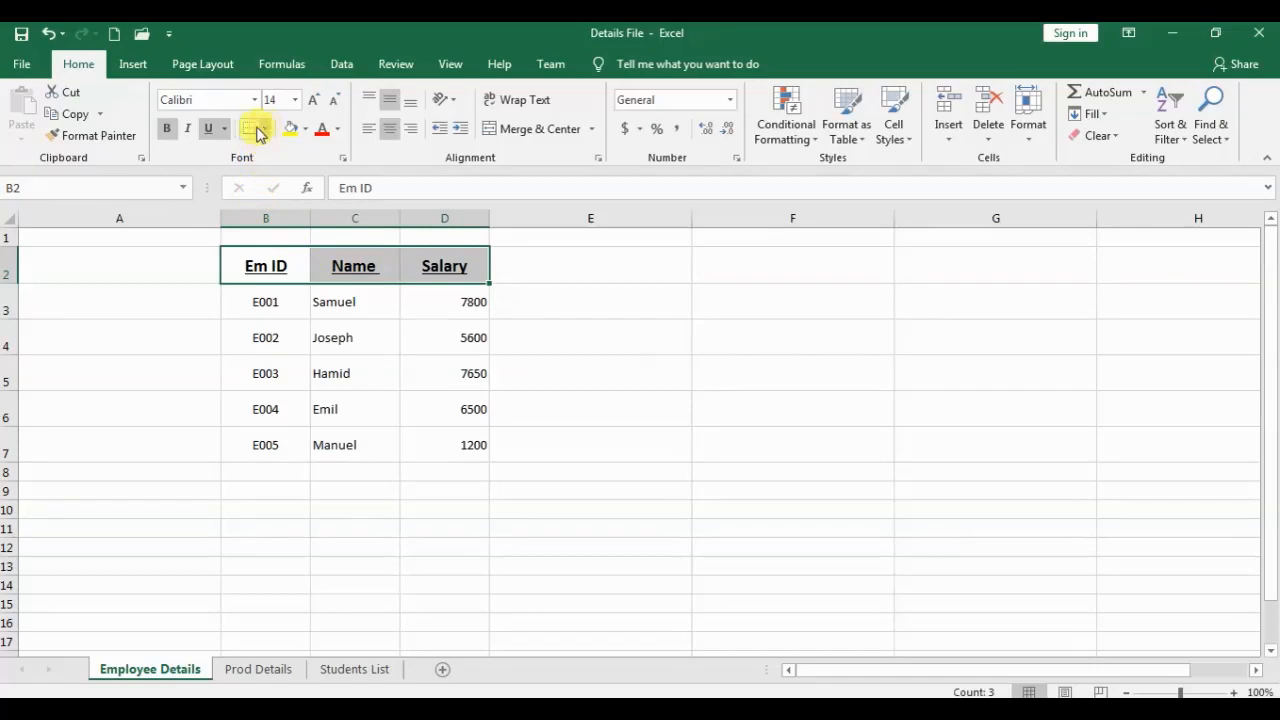
# Give the header row B2:D2 a standard purple fill and a white font colour.
pyautogui.click(307, 131)
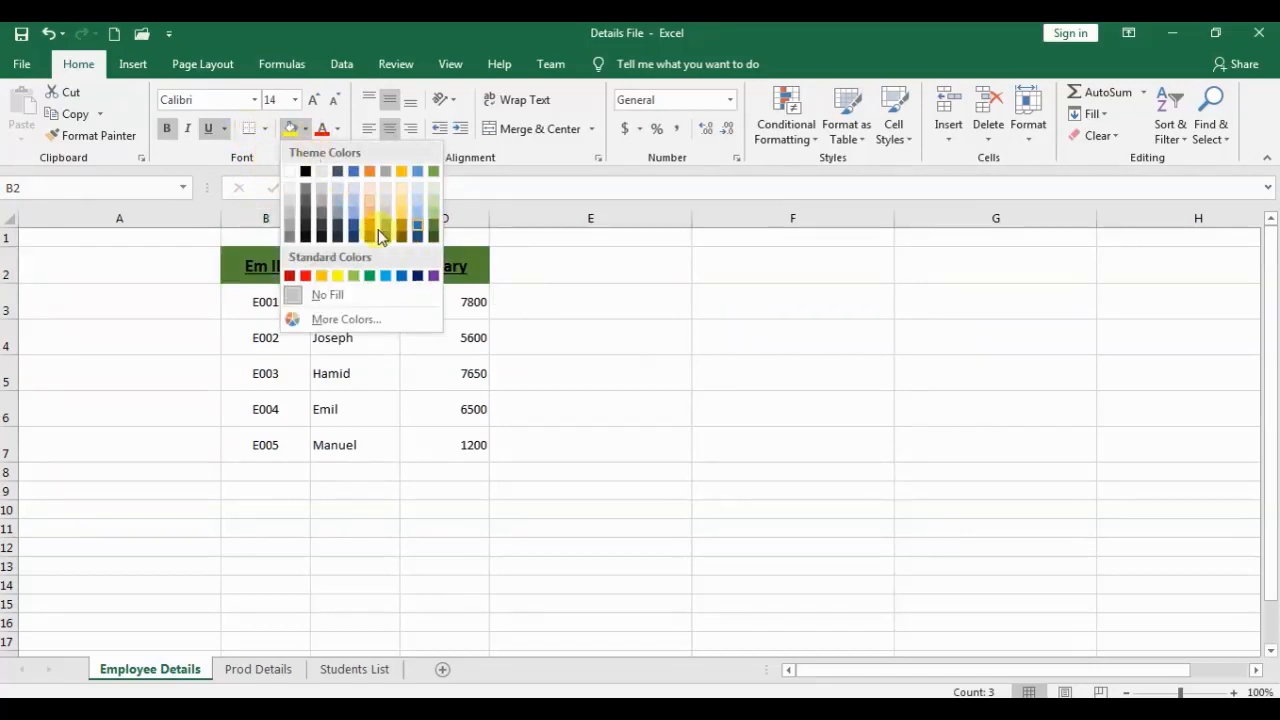
pyautogui.click(433, 278)
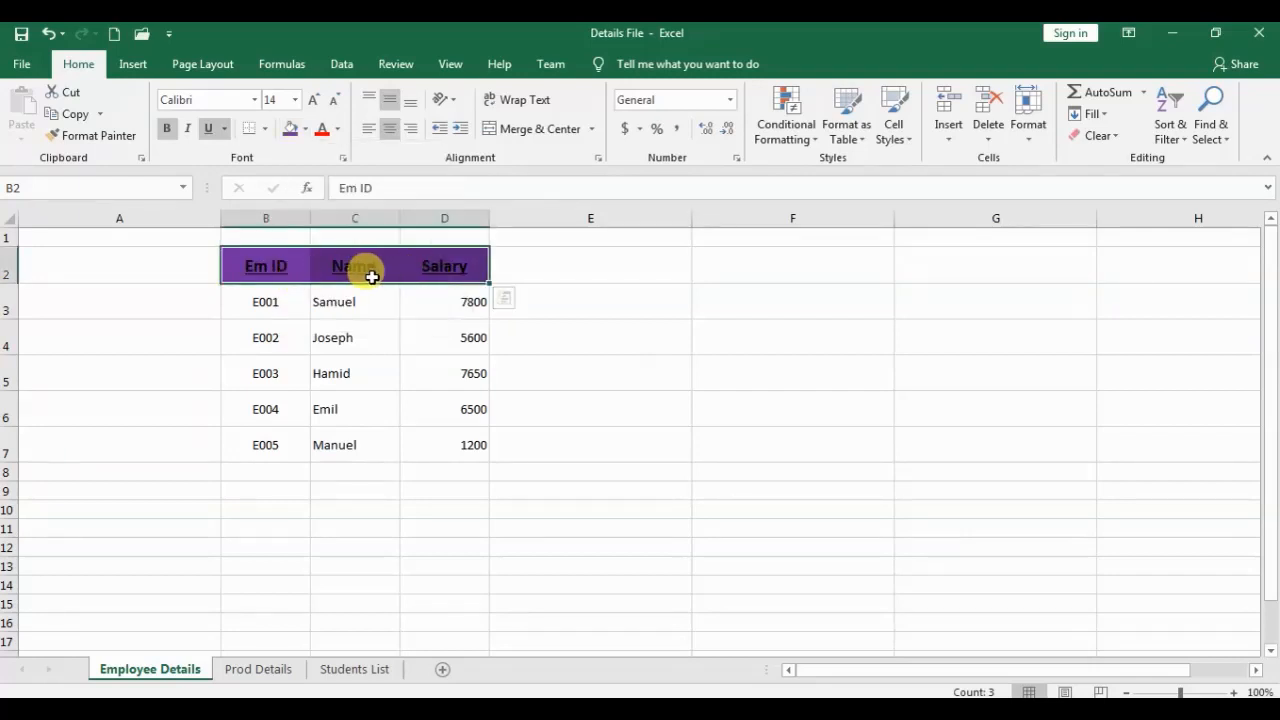
pyautogui.click(338, 133)
pyautogui.click(322, 195)
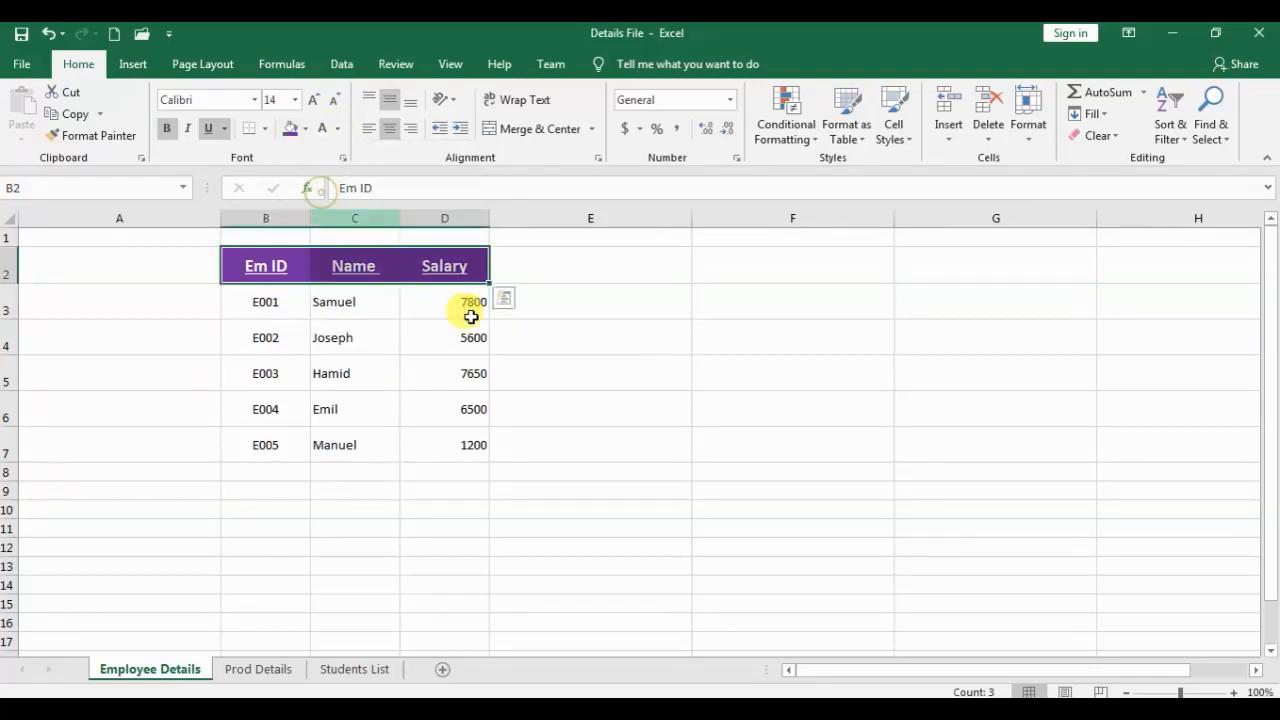
pyautogui.click(665, 382)
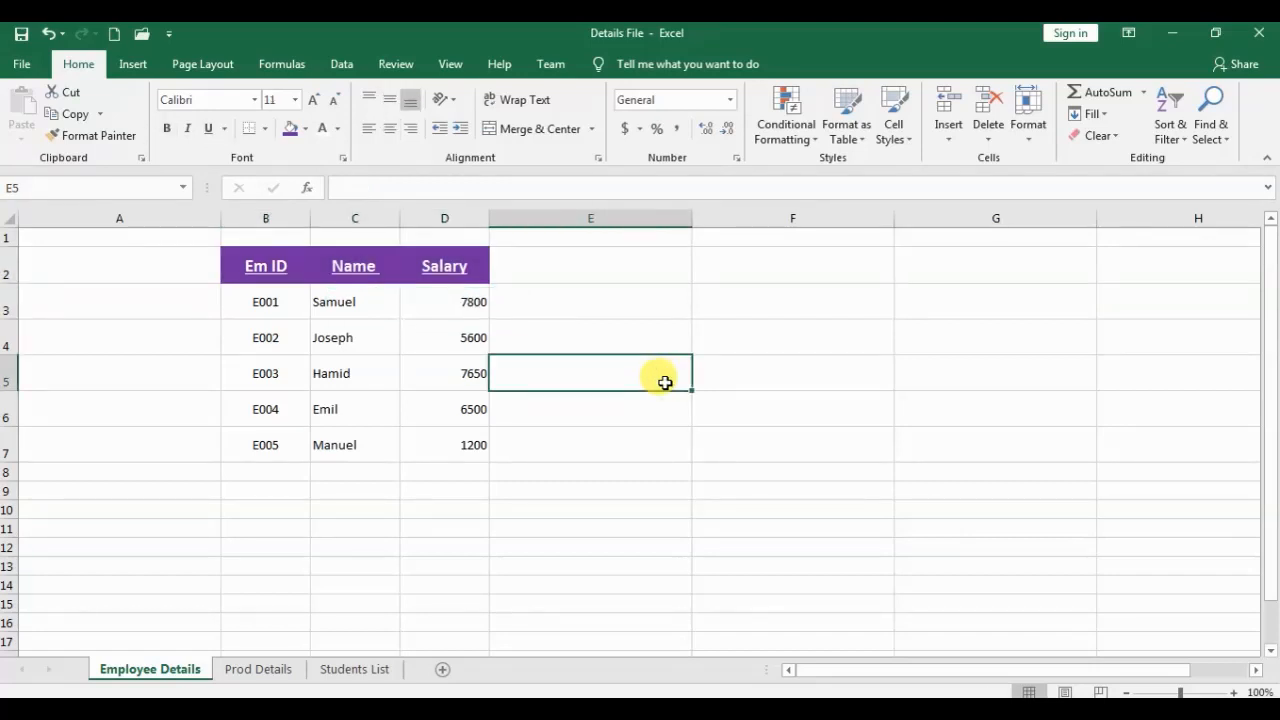
# Set the employee data in B3:D7 to Times New Roman, size 12, in italics.
pyautogui.moveTo(266, 300); pyautogui.dragTo(457, 430)
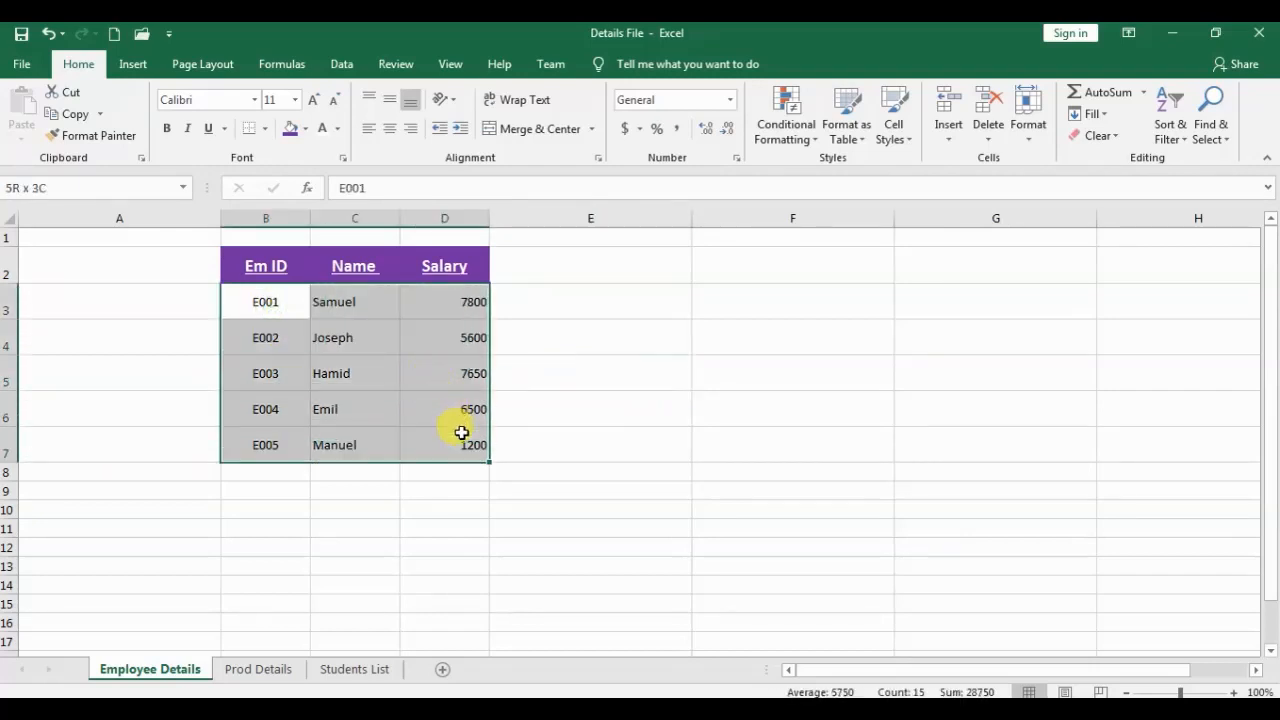
pyautogui.click(255, 101)
pyautogui.write('Times New Roma')
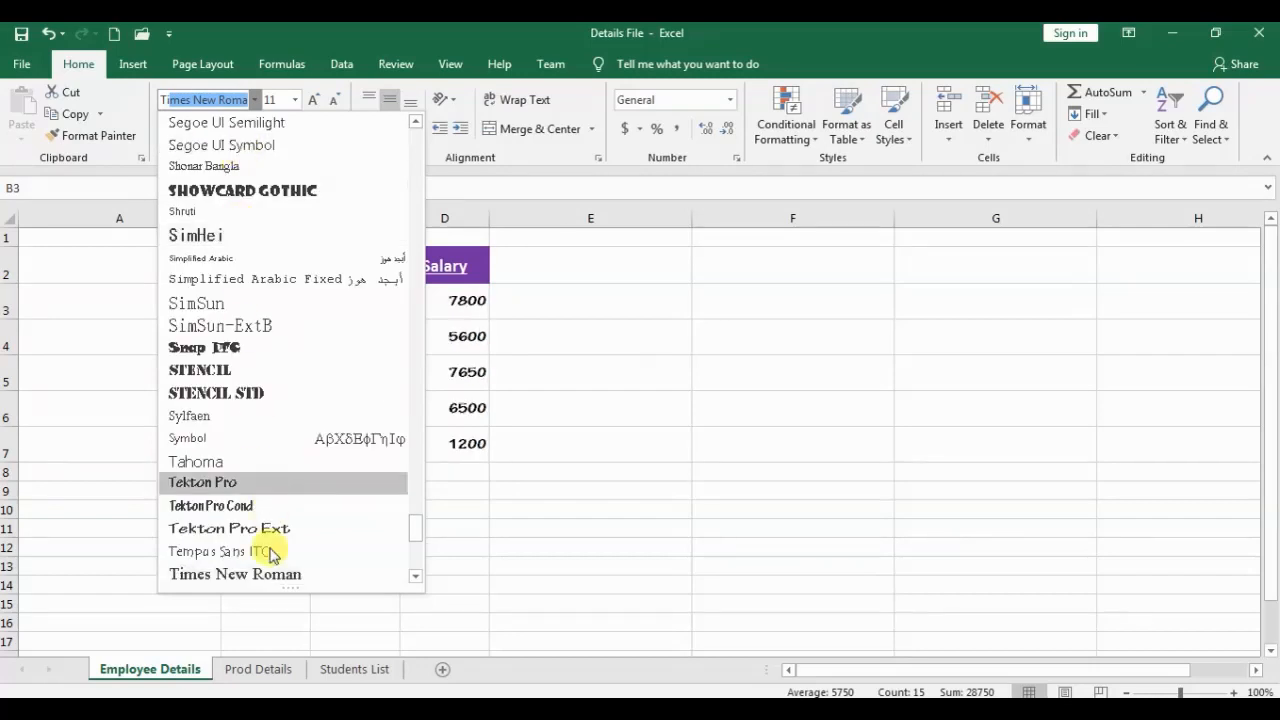
pyautogui.click(286, 575)
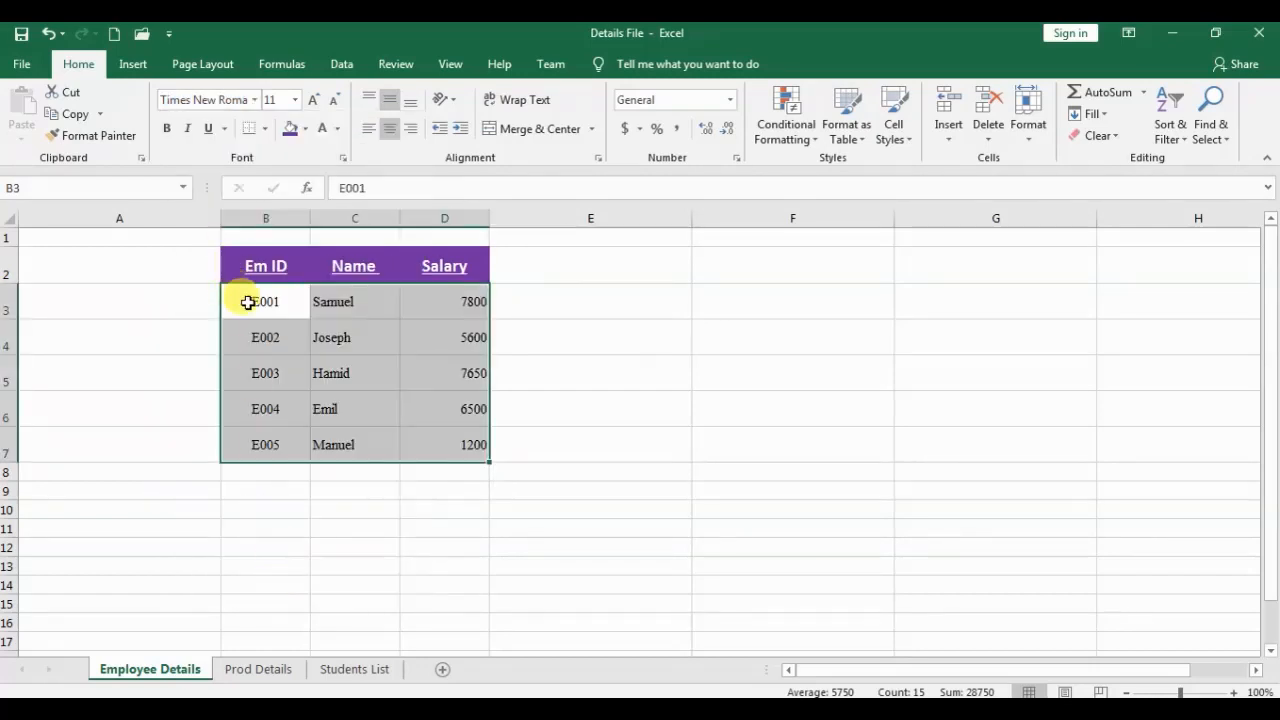
pyautogui.click(316, 100)
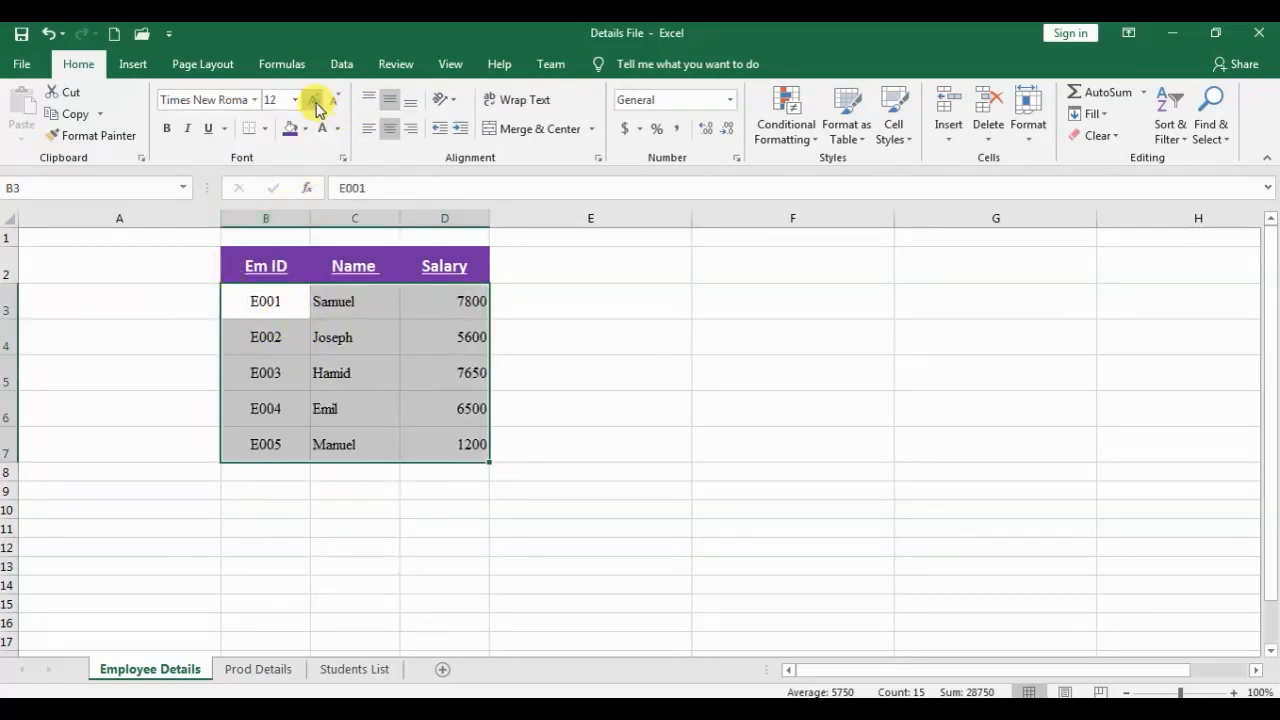
pyautogui.click(188, 131)
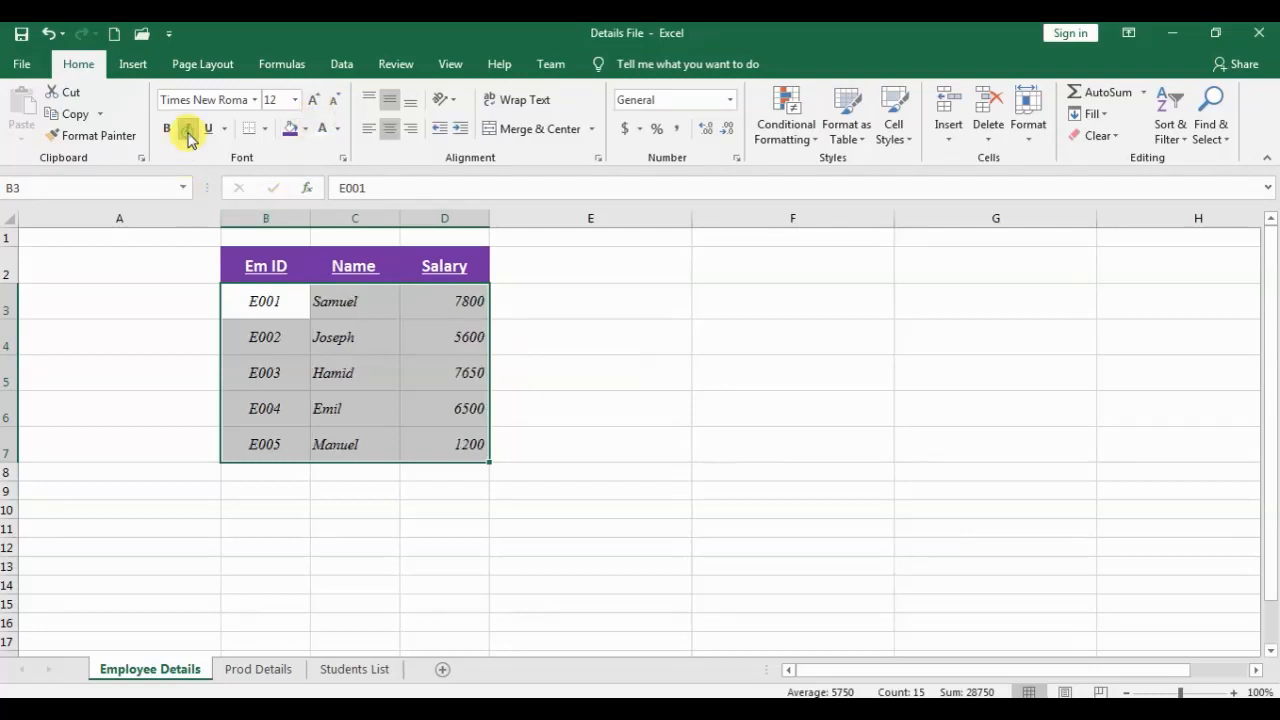
# Colour the text of the employee data in B3:D7 bright blue, chosen from the extended colour palette.
pyautogui.click(339, 129)
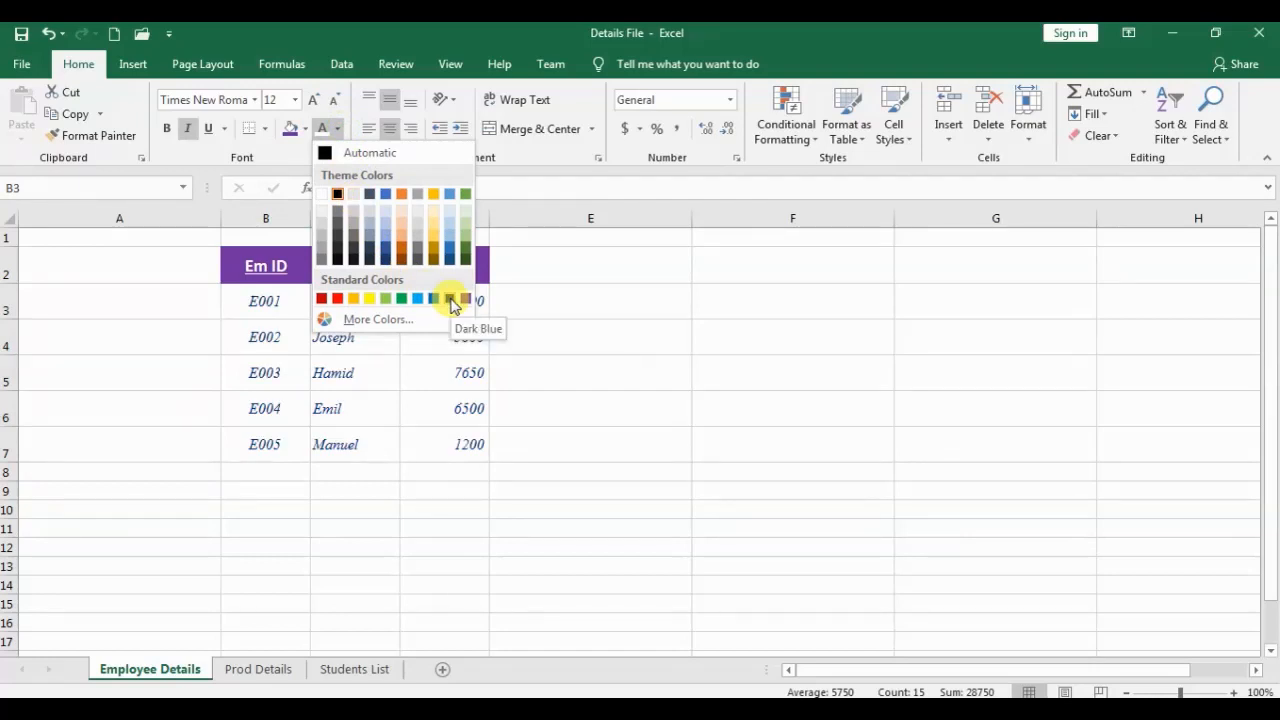
pyautogui.click(378, 320)
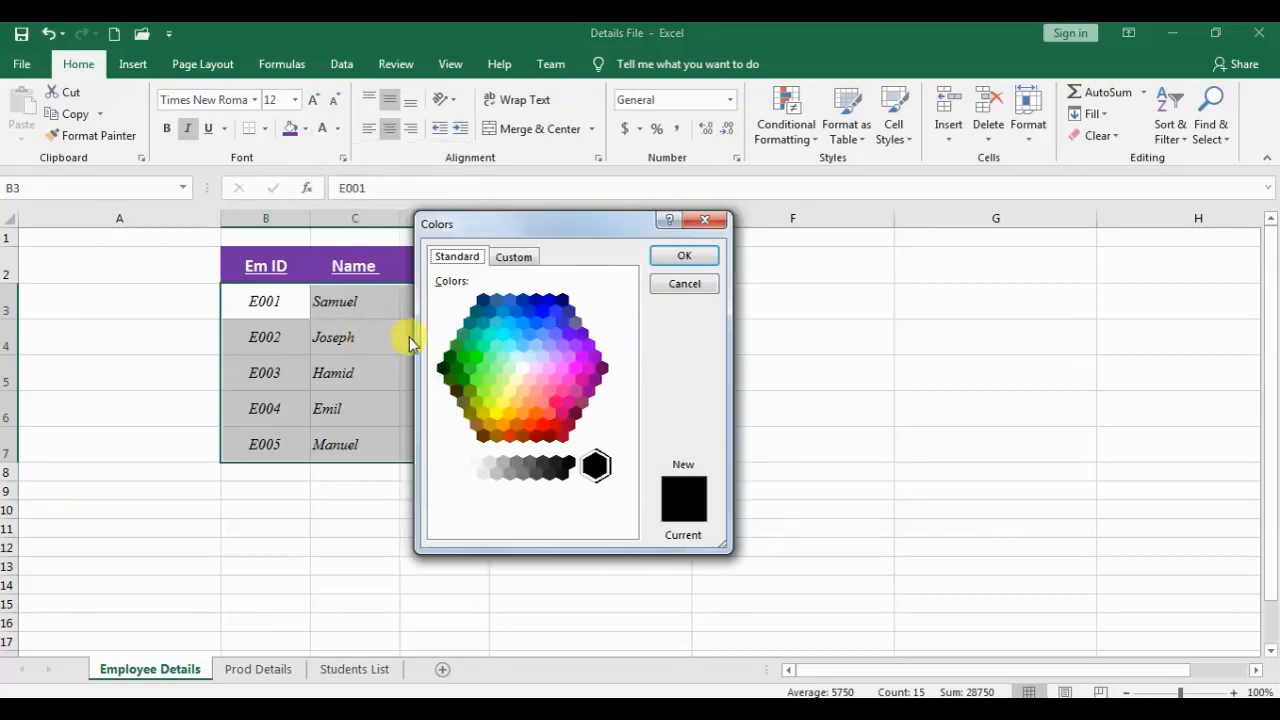
pyautogui.click(545, 311)
pyautogui.click(692, 255)
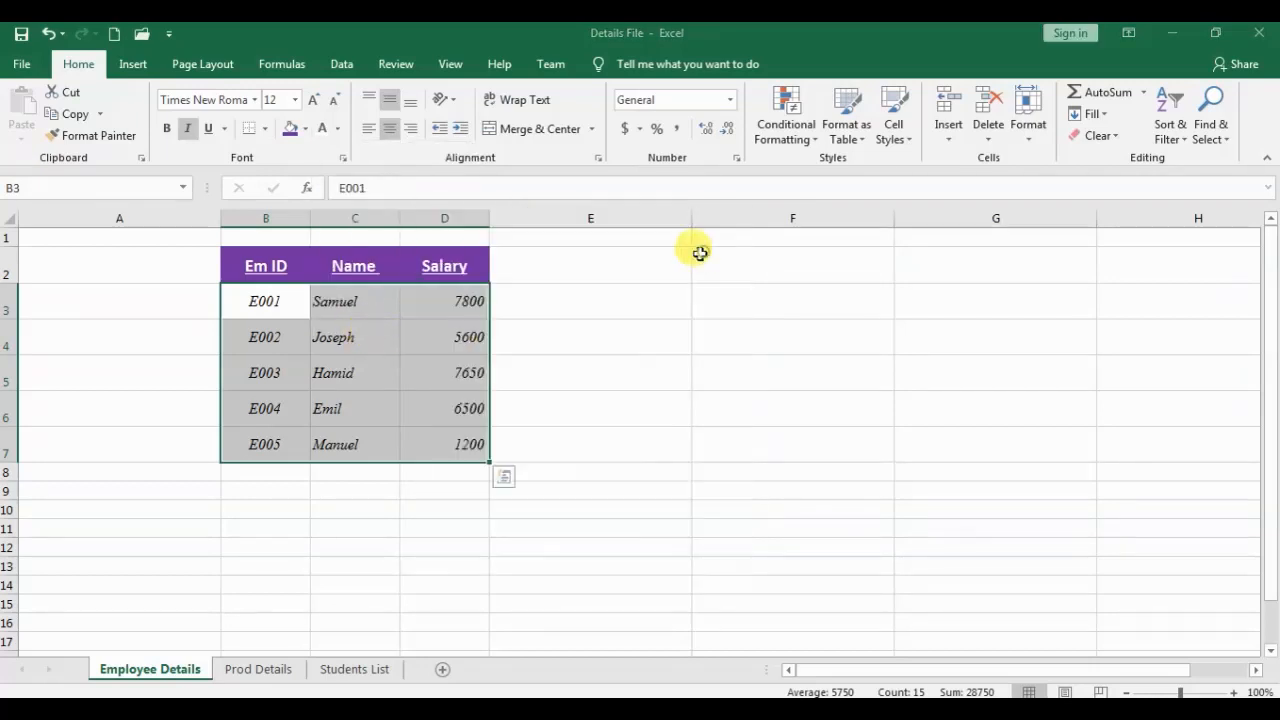
pyautogui.click(673, 379)
pyautogui.click(787, 445)
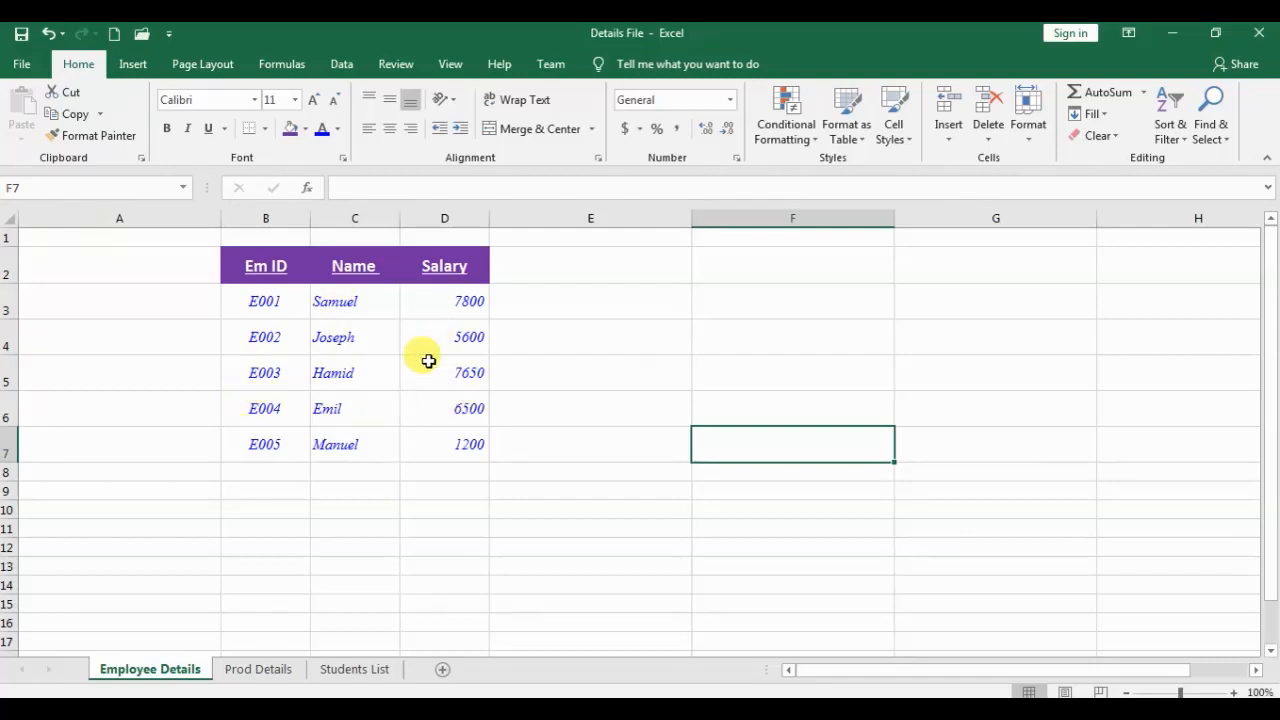
# Apply all borders to the employee table B2:D7.
pyautogui.moveTo(234, 263); pyautogui.dragTo(466, 434)
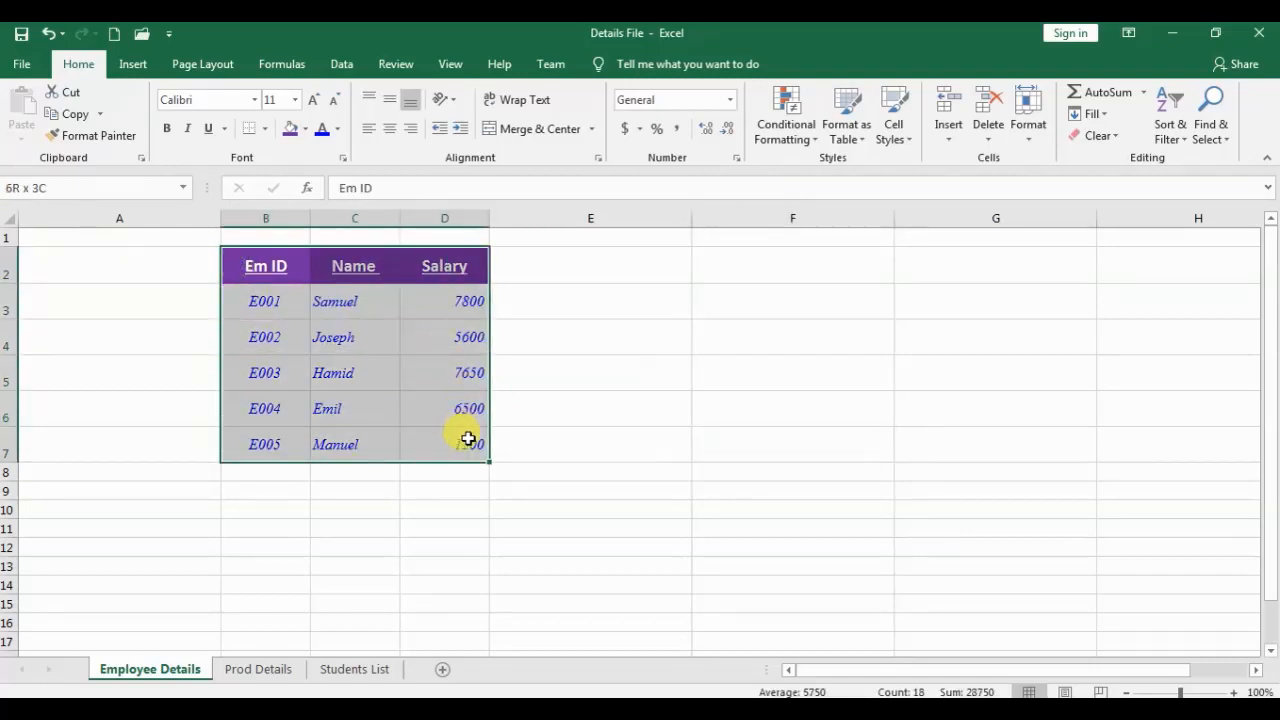
pyautogui.click(267, 134)
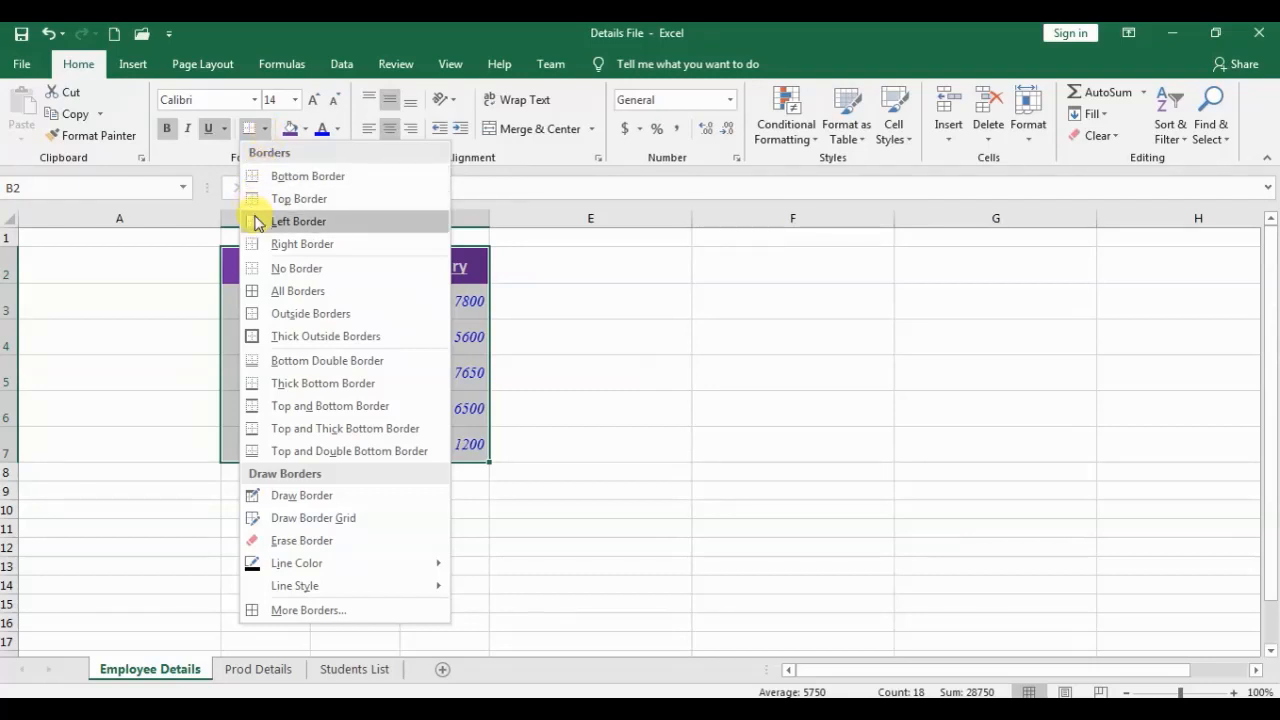
pyautogui.click(278, 291)
pyautogui.click(768, 370)
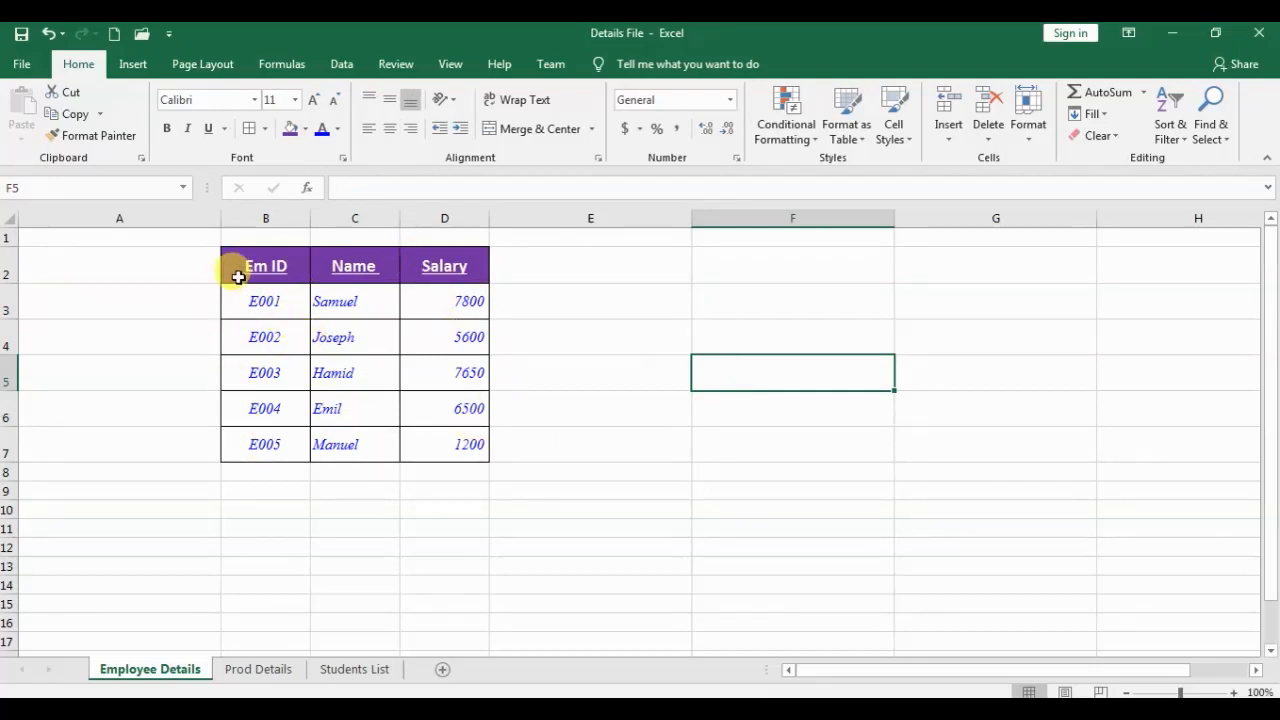
# Add thick outside borders around the employee table B2:D7.
pyautogui.moveTo(238, 266); pyautogui.dragTo(457, 440)
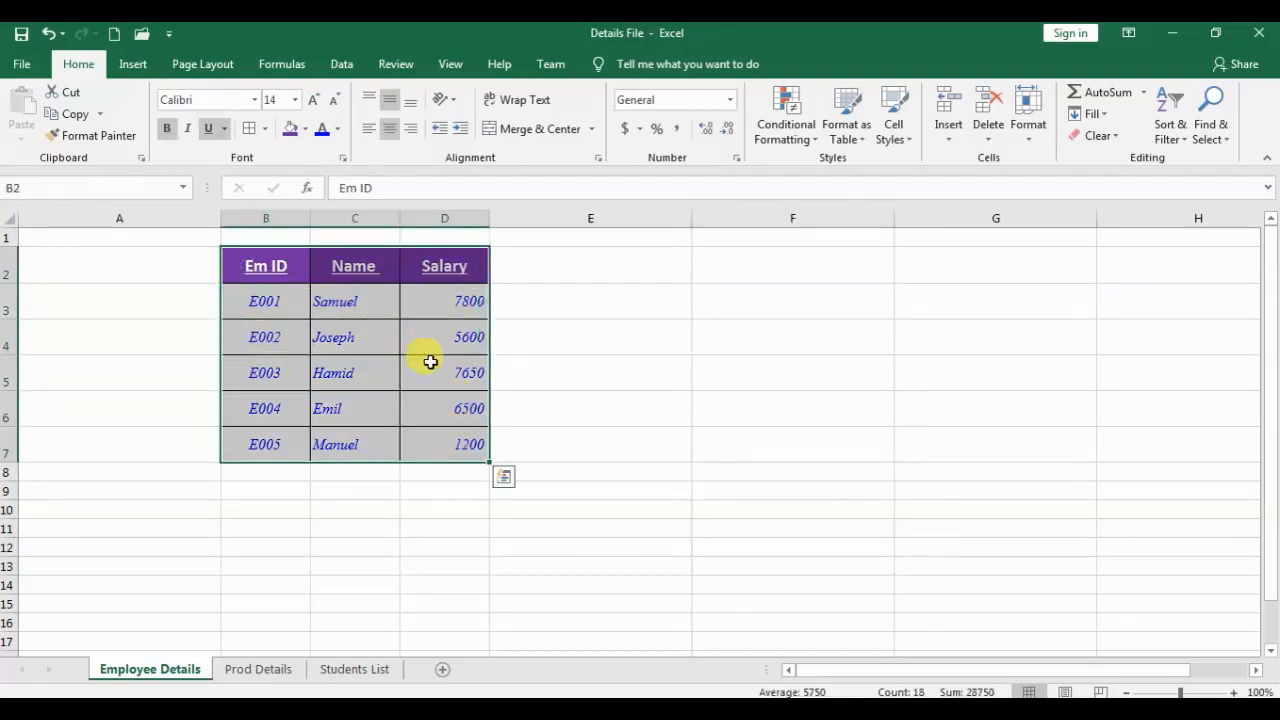
pyautogui.click(265, 129)
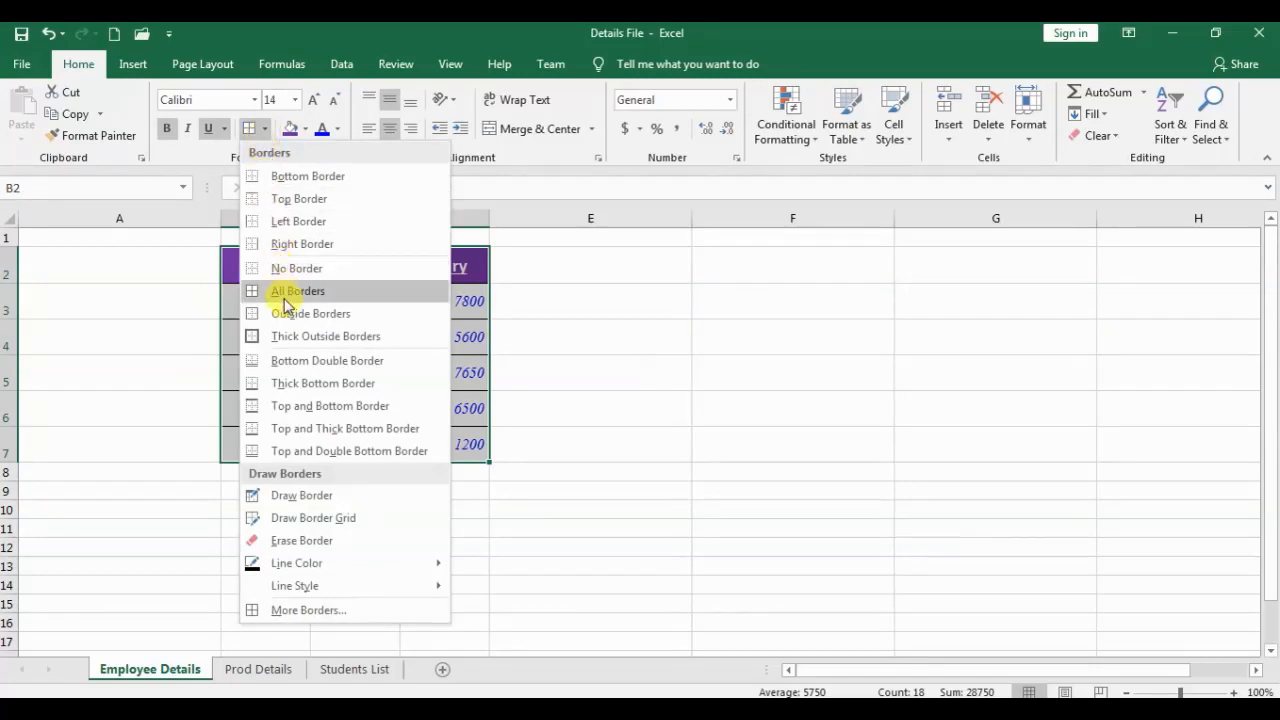
pyautogui.click(285, 341)
pyautogui.click(652, 378)
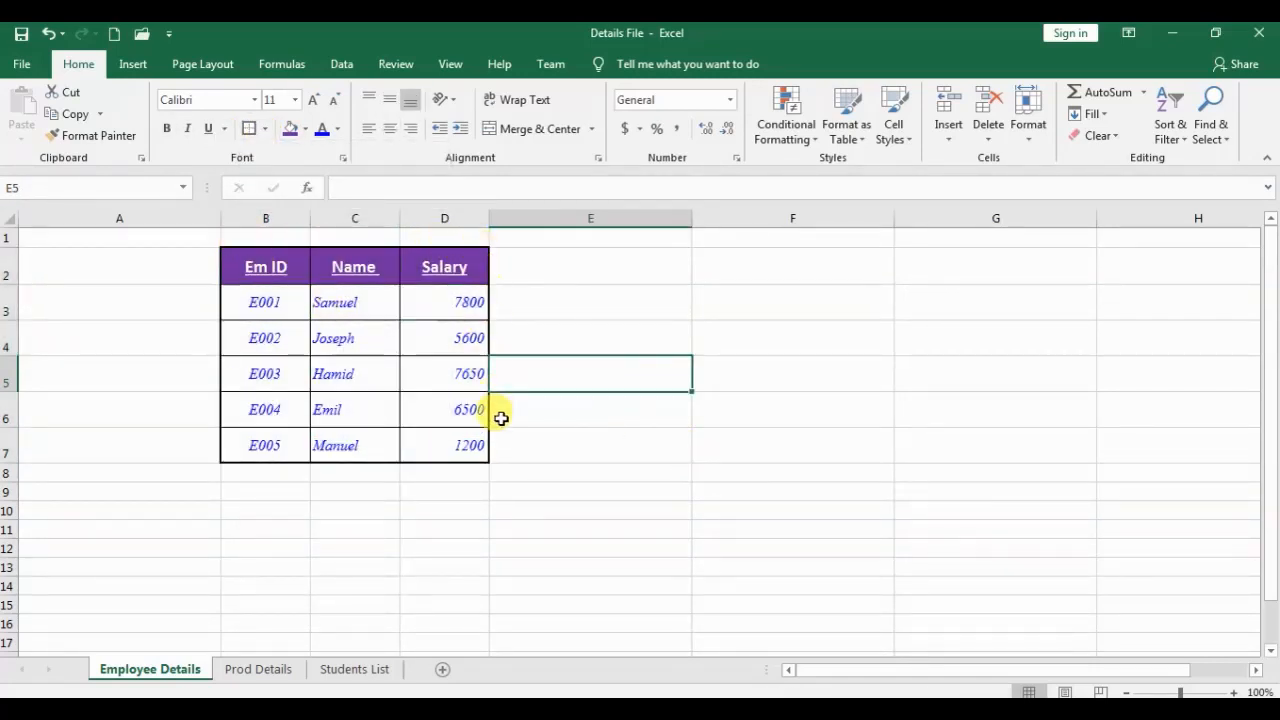
pyautogui.click(686, 413)
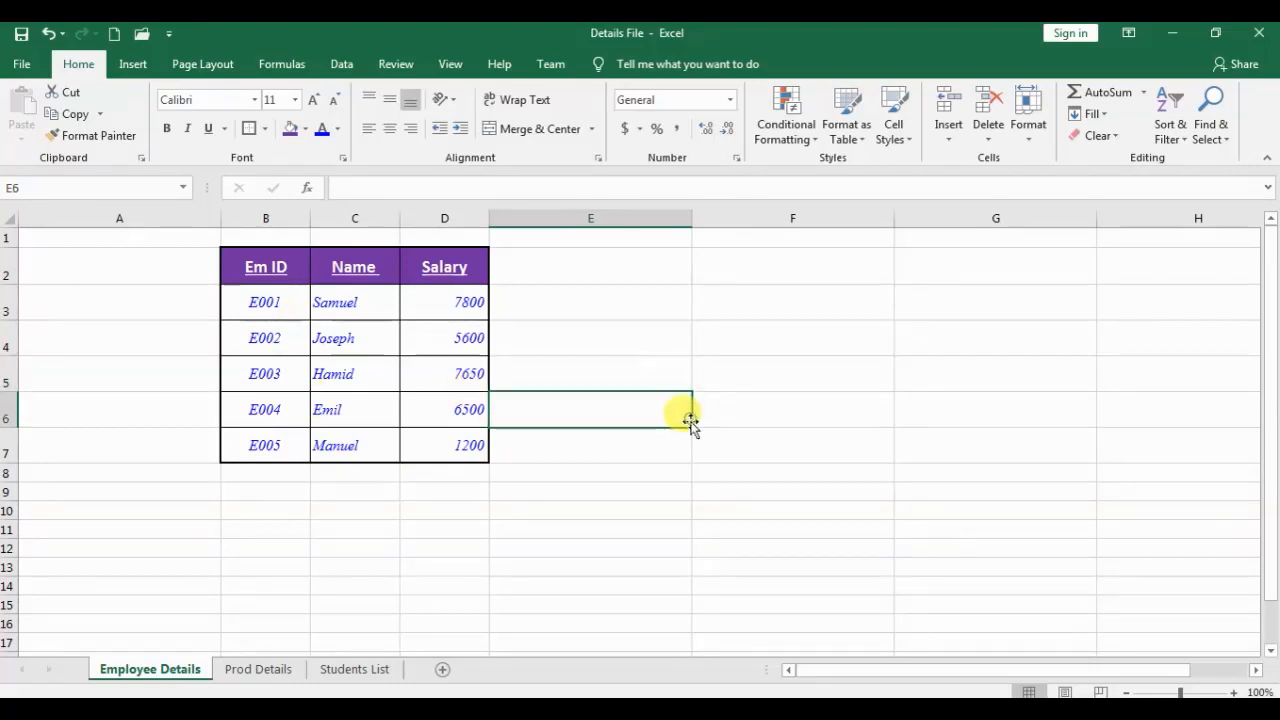
pyautogui.click(873, 386)
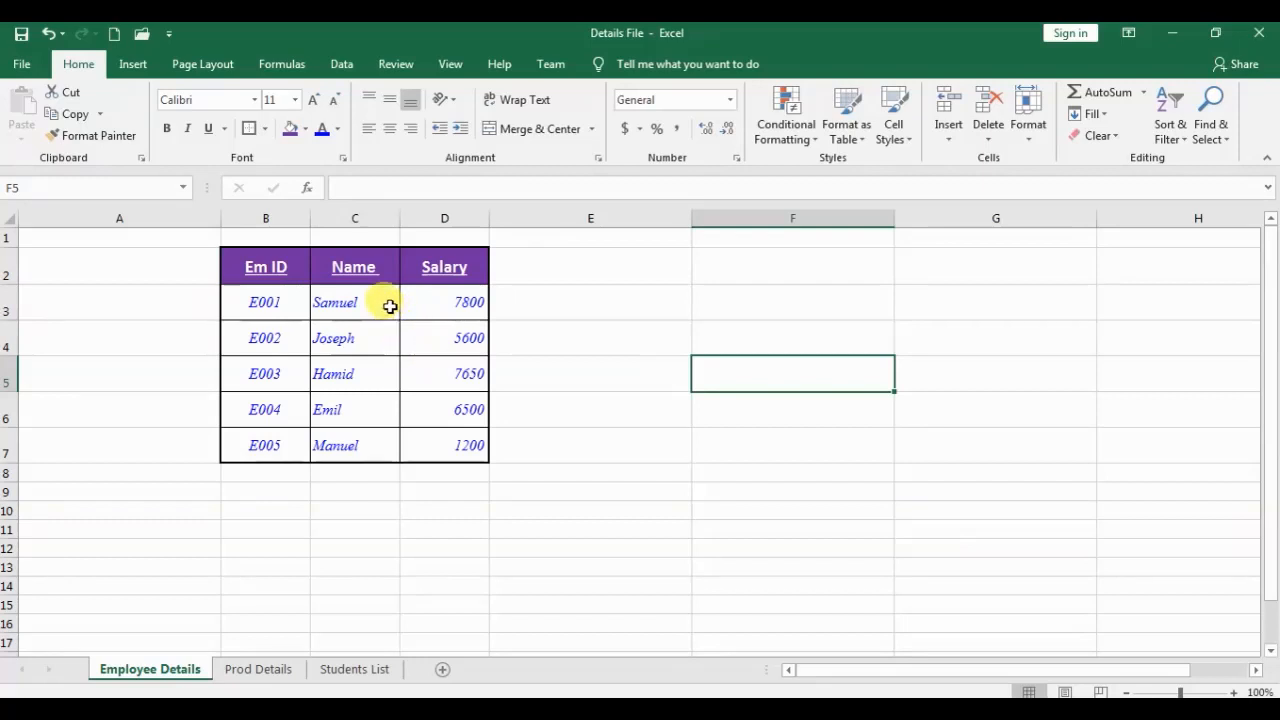
# Hide the gridlines on the Employee Details sheet.
pyautogui.click(455, 66)
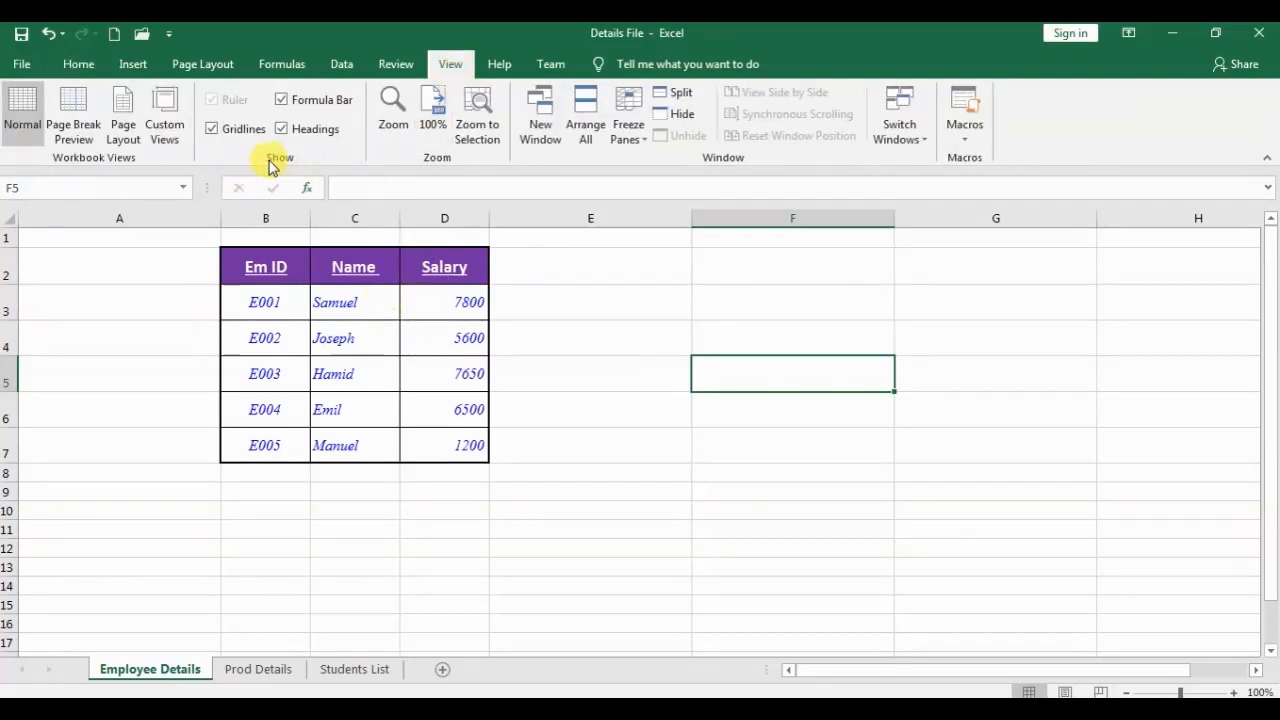
pyautogui.click(213, 130)
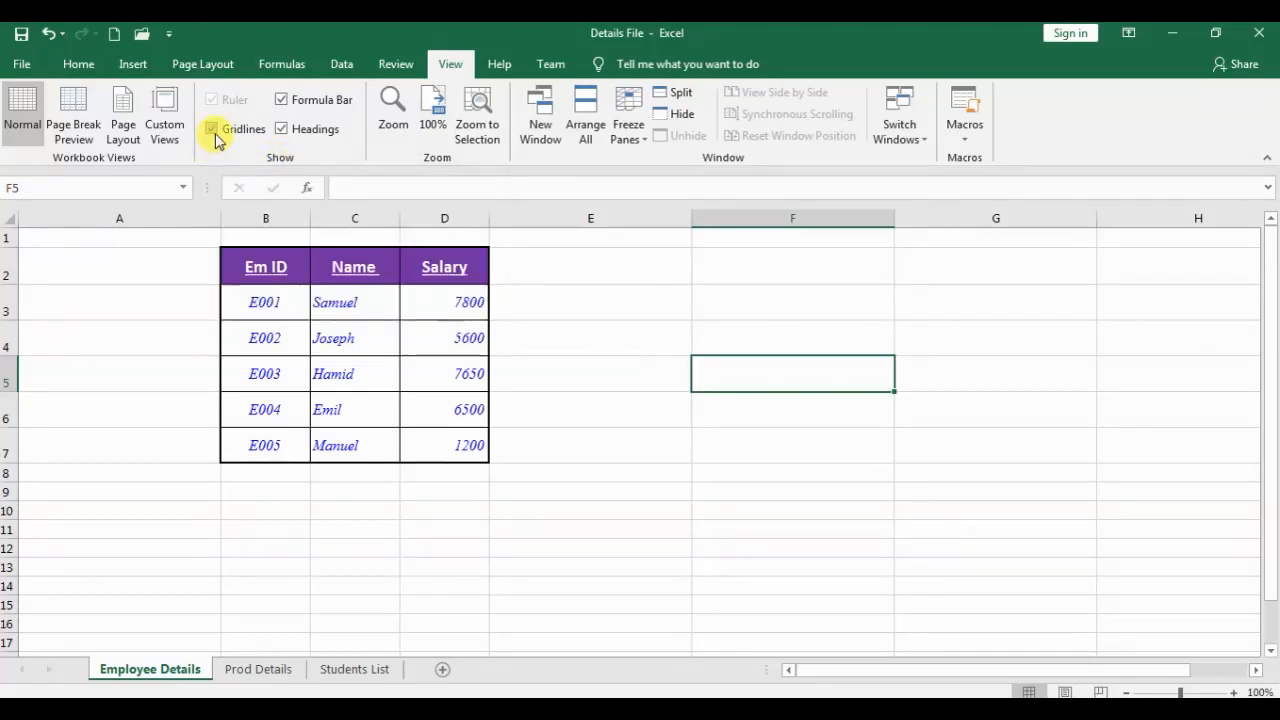
pyautogui.click(213, 130)
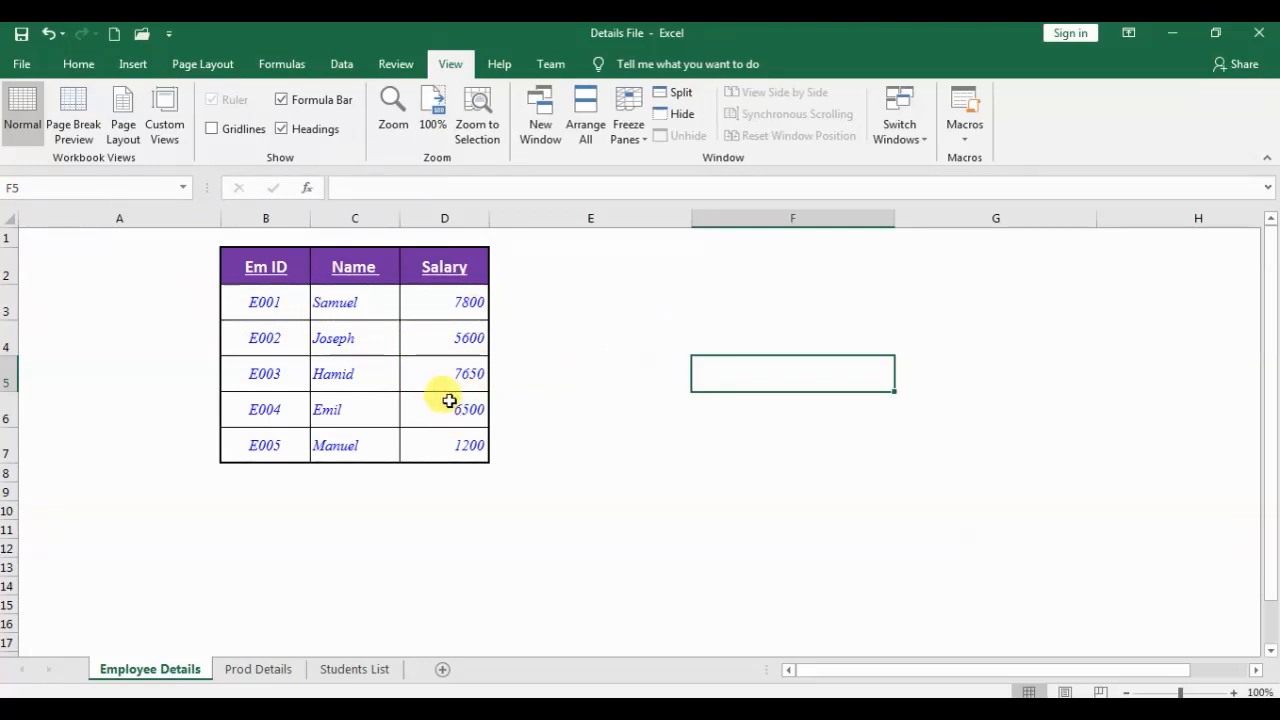
# On the Prod Details sheet, format the header row B2:F2 at size 14, bold and underlined, with a gold fill.
pyautogui.click(95, 66)
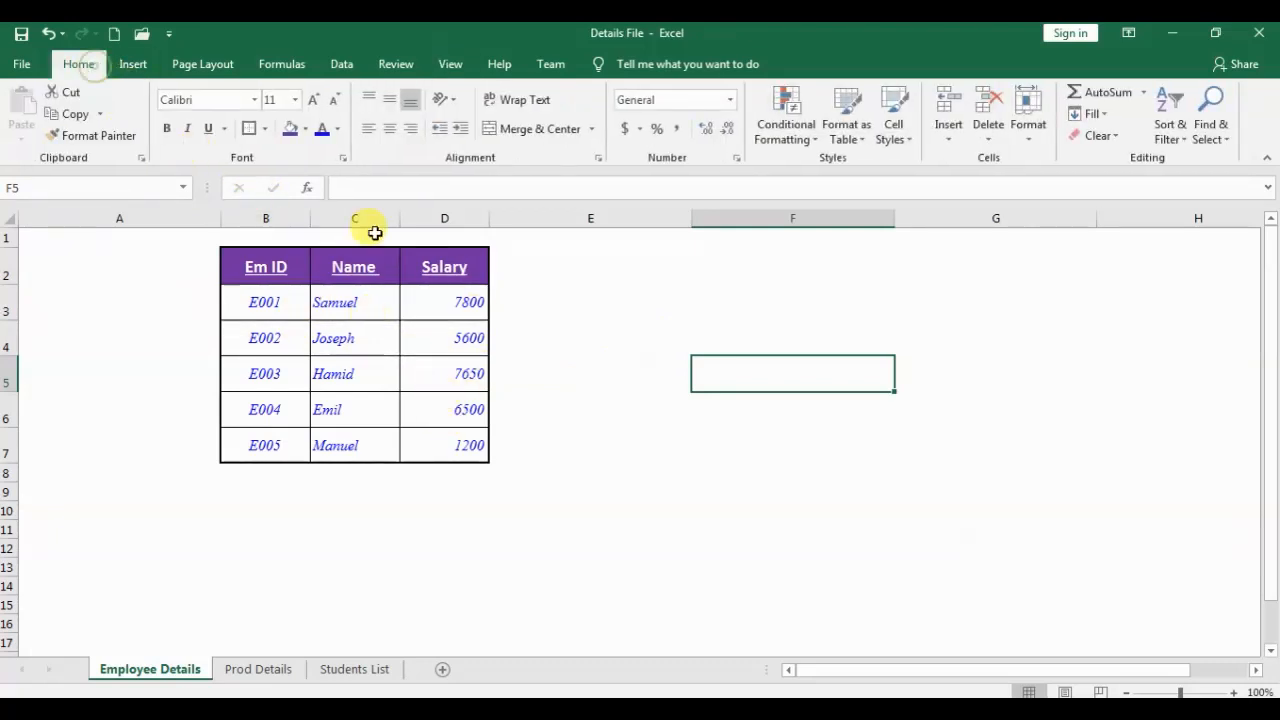
pyautogui.click(259, 669)
pyautogui.moveTo(94, 263); pyautogui.dragTo(547, 264)
pyautogui.click(312, 100)
pyautogui.click(313, 101)
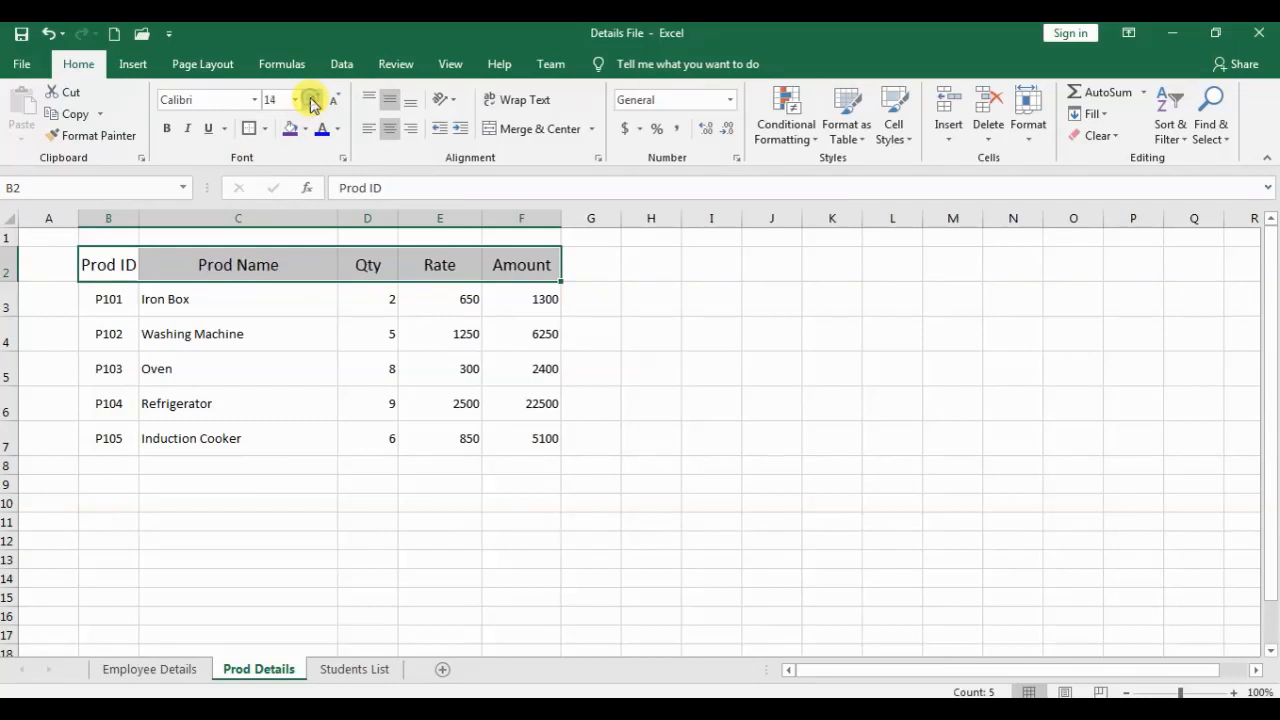
pyautogui.click(166, 129)
pyautogui.click(209, 130)
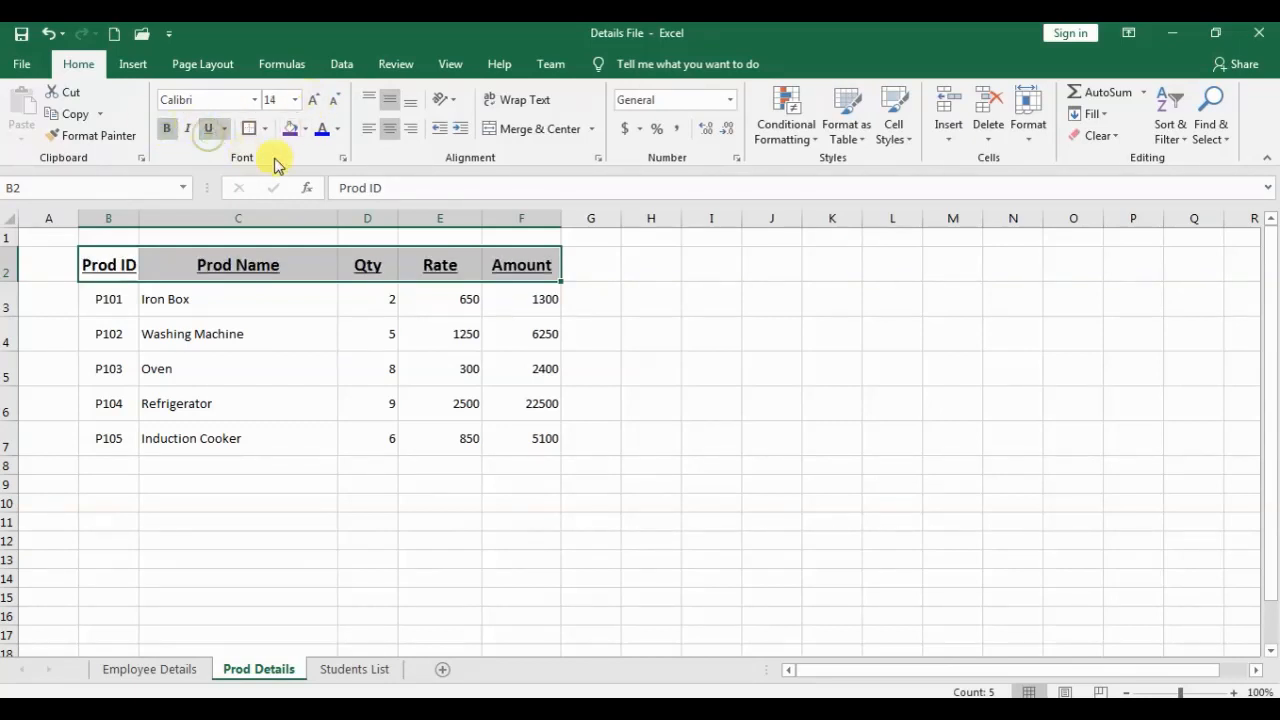
pyautogui.click(305, 130)
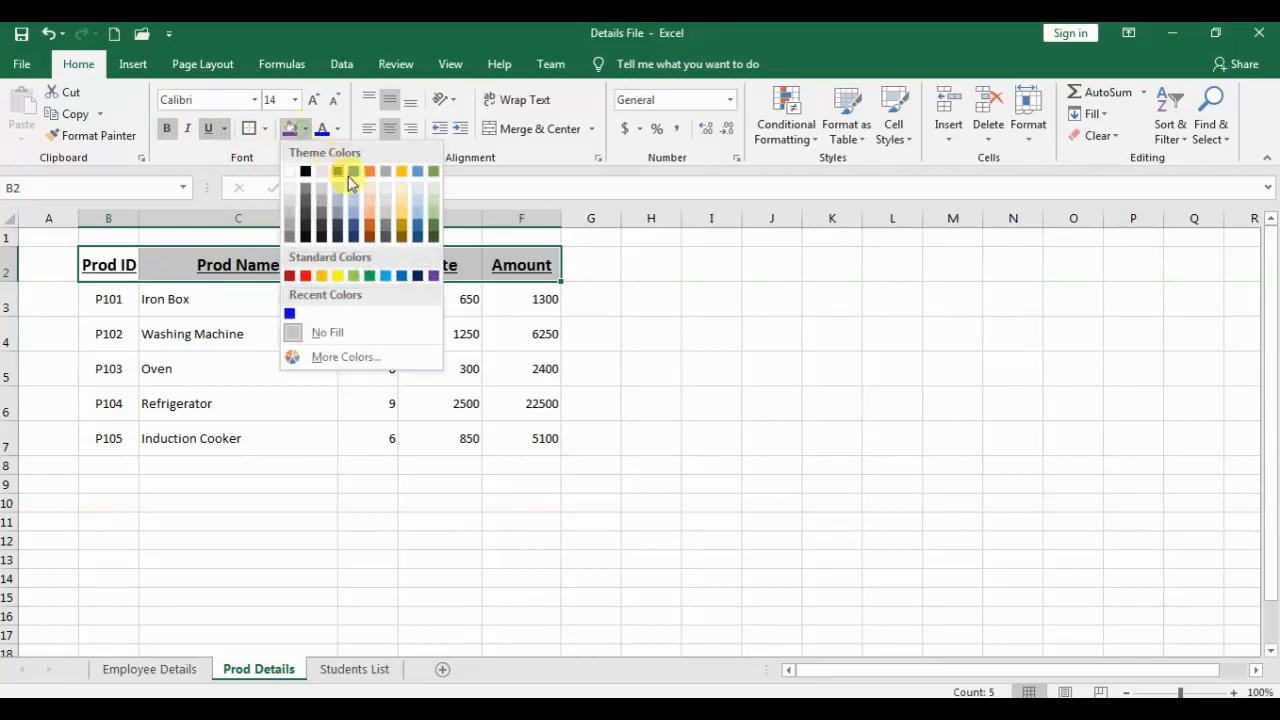
pyautogui.click(401, 225)
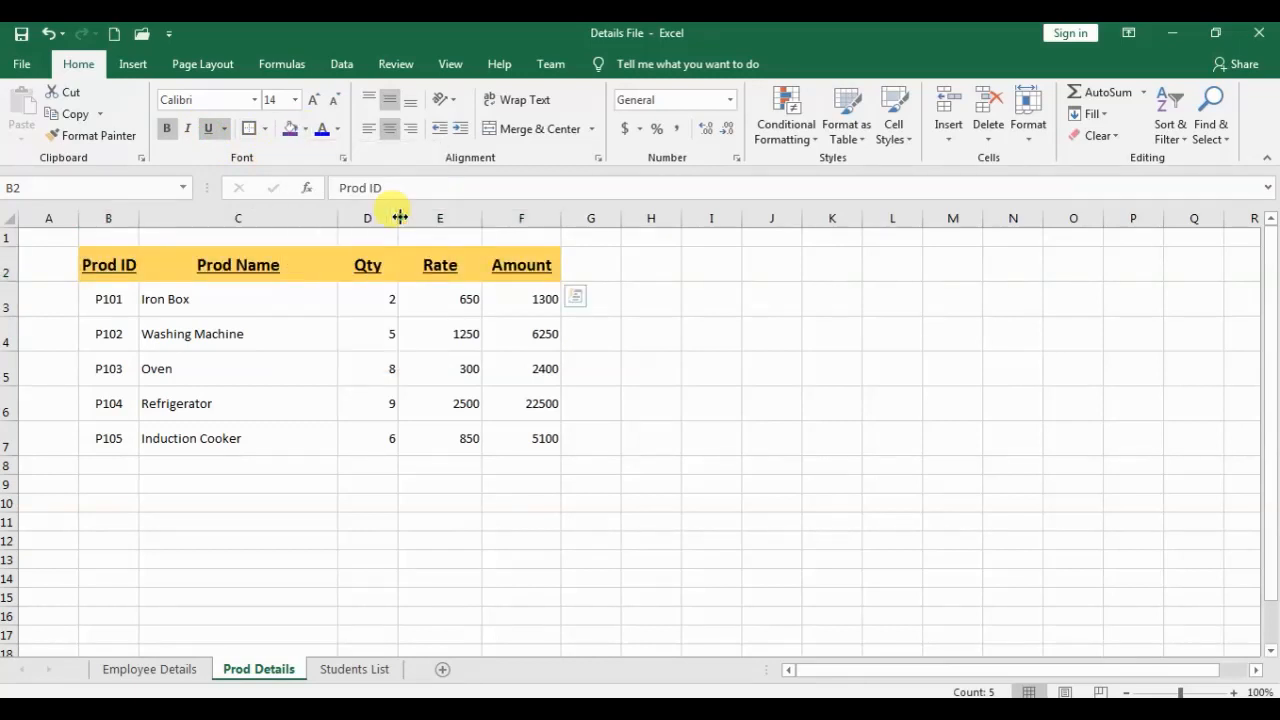
# Colour the header row B2:F2 text red and the product rows B3:F7 text purple.
pyautogui.click(337, 129)
pyautogui.click(337, 298)
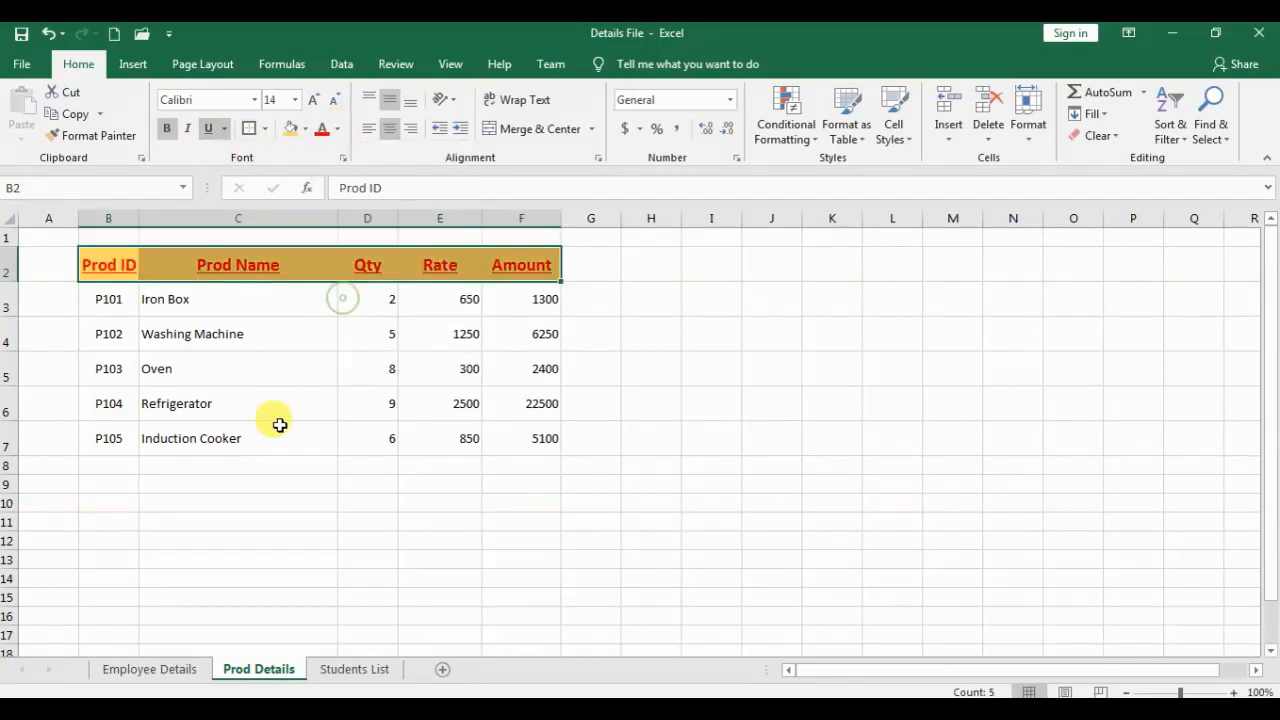
pyautogui.click(277, 420)
pyautogui.moveTo(106, 303); pyautogui.dragTo(518, 425)
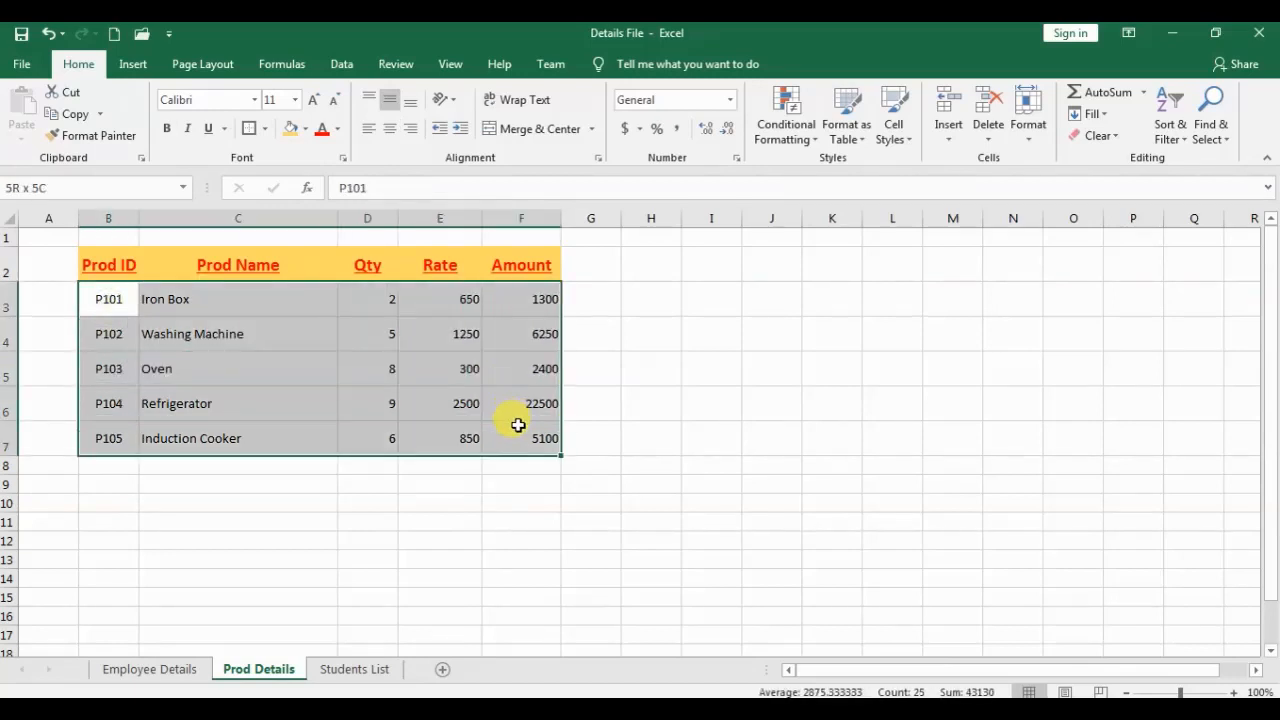
pyautogui.click(337, 129)
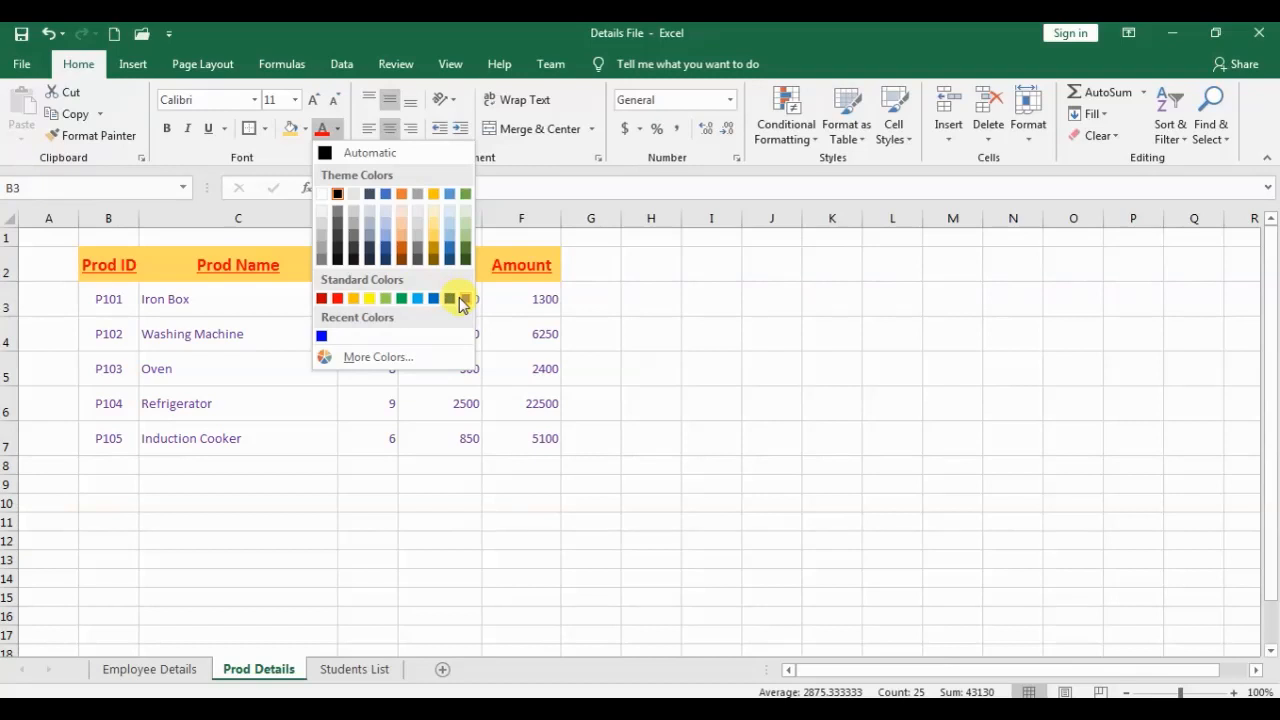
pyautogui.click(464, 303)
pyautogui.click(711, 366)
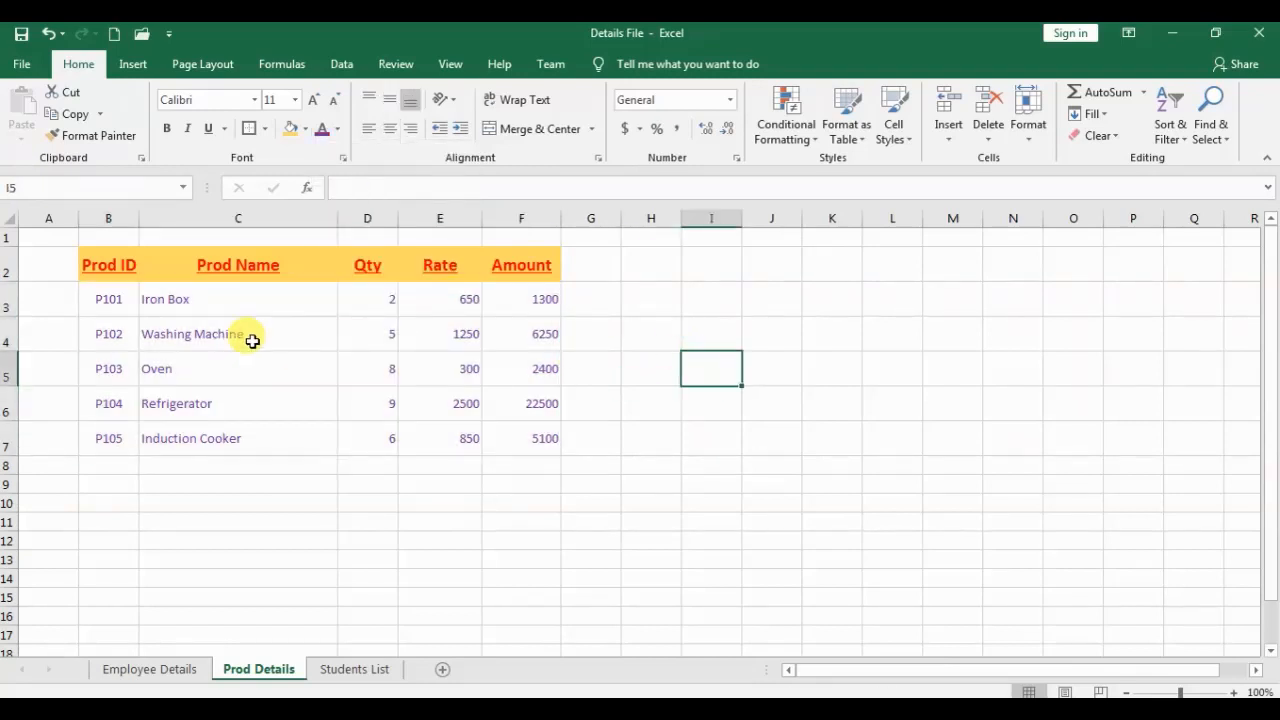
# Apply all borders plus thick outside borders to the product table B2:F7.
pyautogui.moveTo(94, 263); pyautogui.dragTo(540, 435)
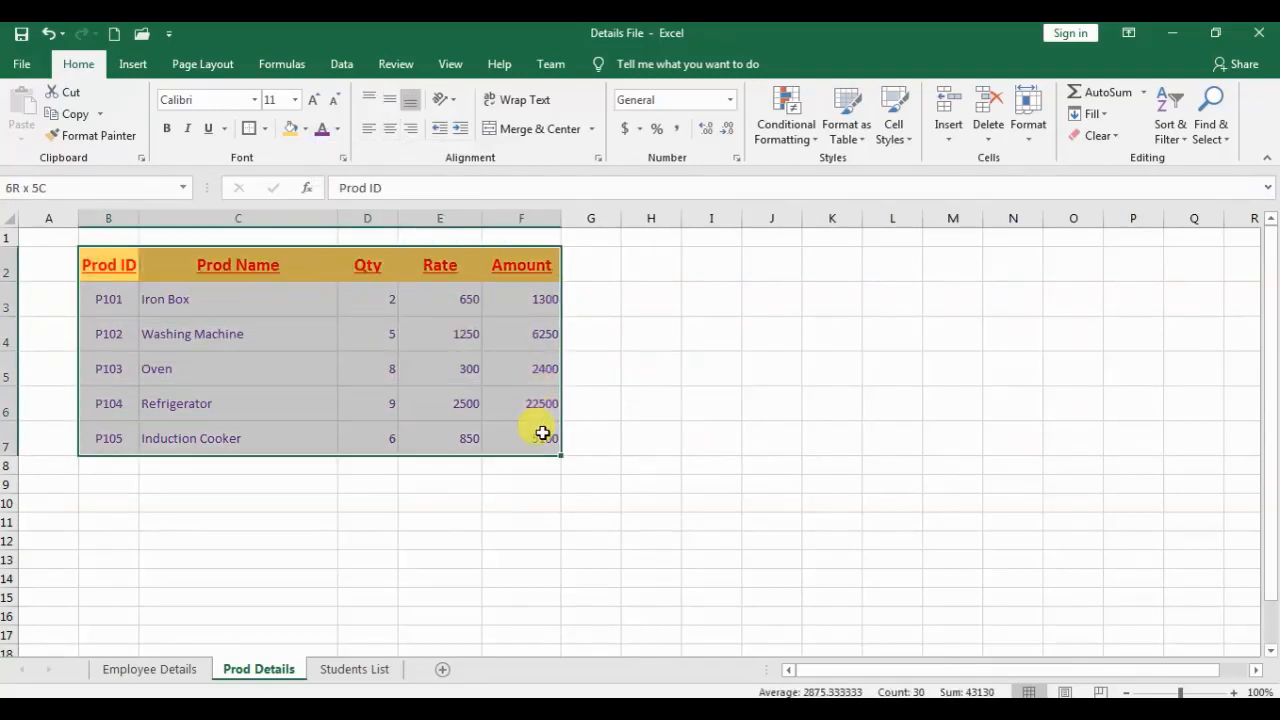
pyautogui.click(266, 129)
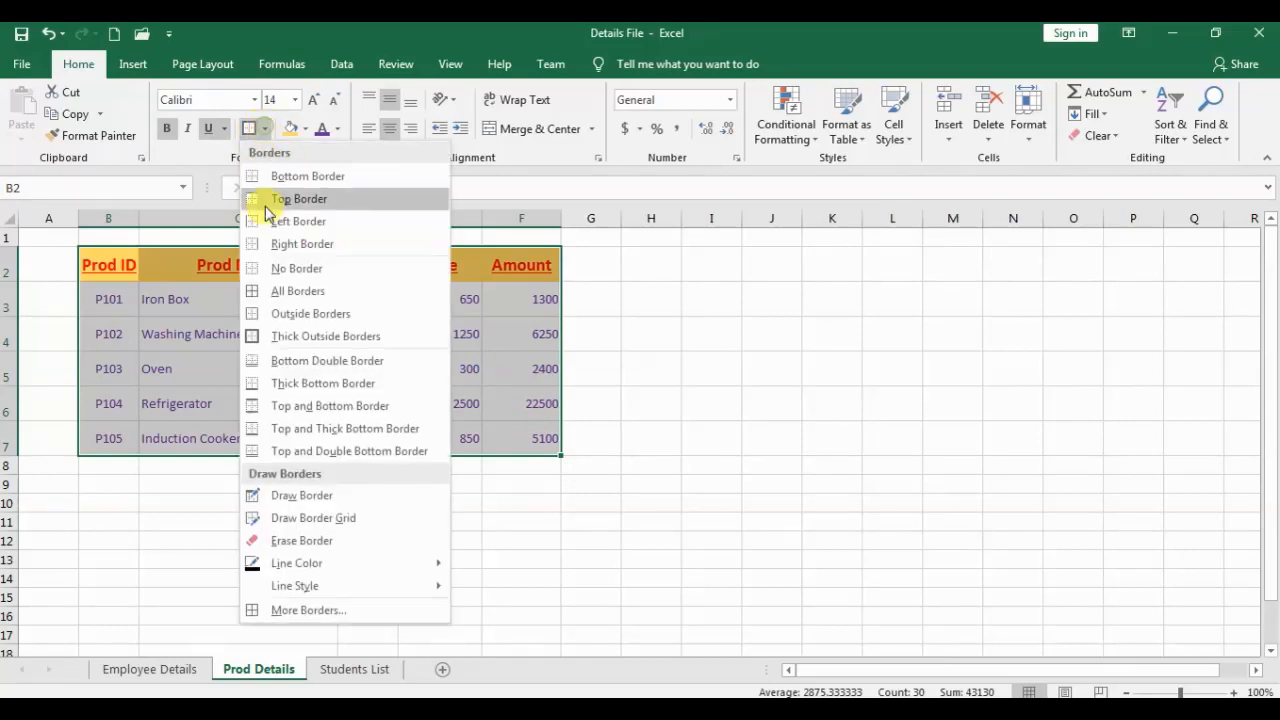
pyautogui.click(274, 289)
pyautogui.click(729, 374)
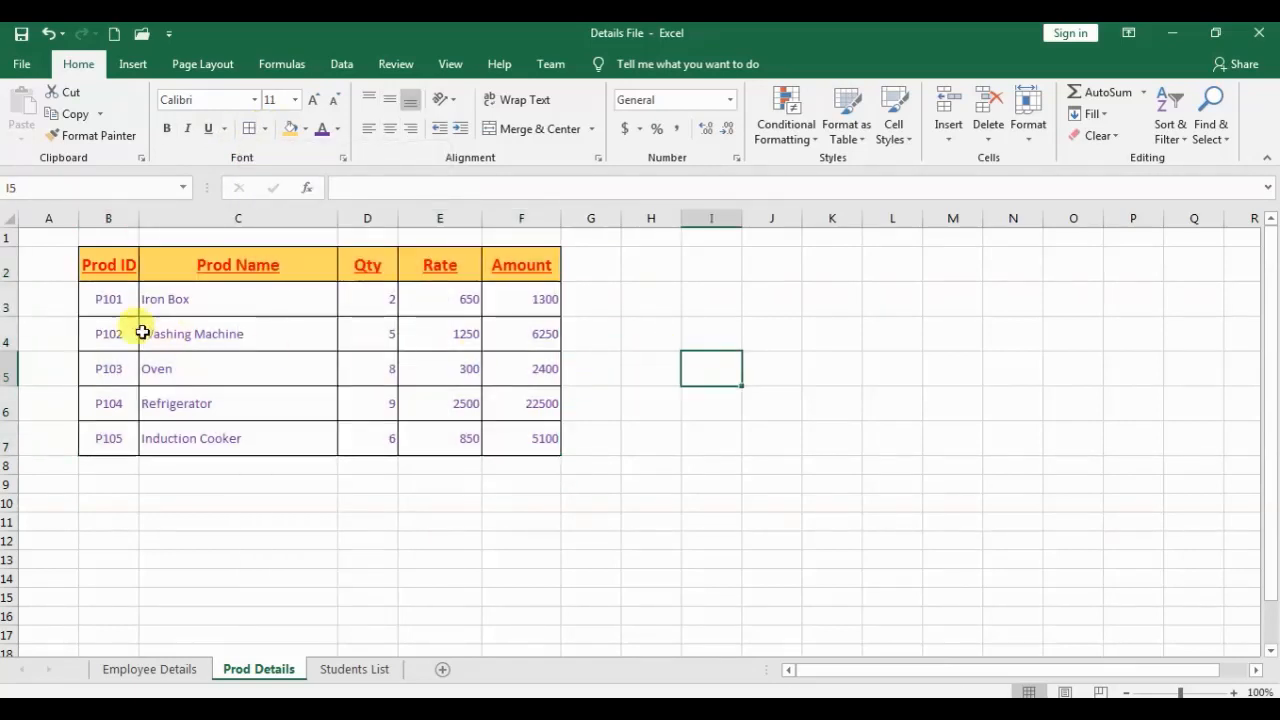
pyautogui.moveTo(91, 277); pyautogui.dragTo(509, 432)
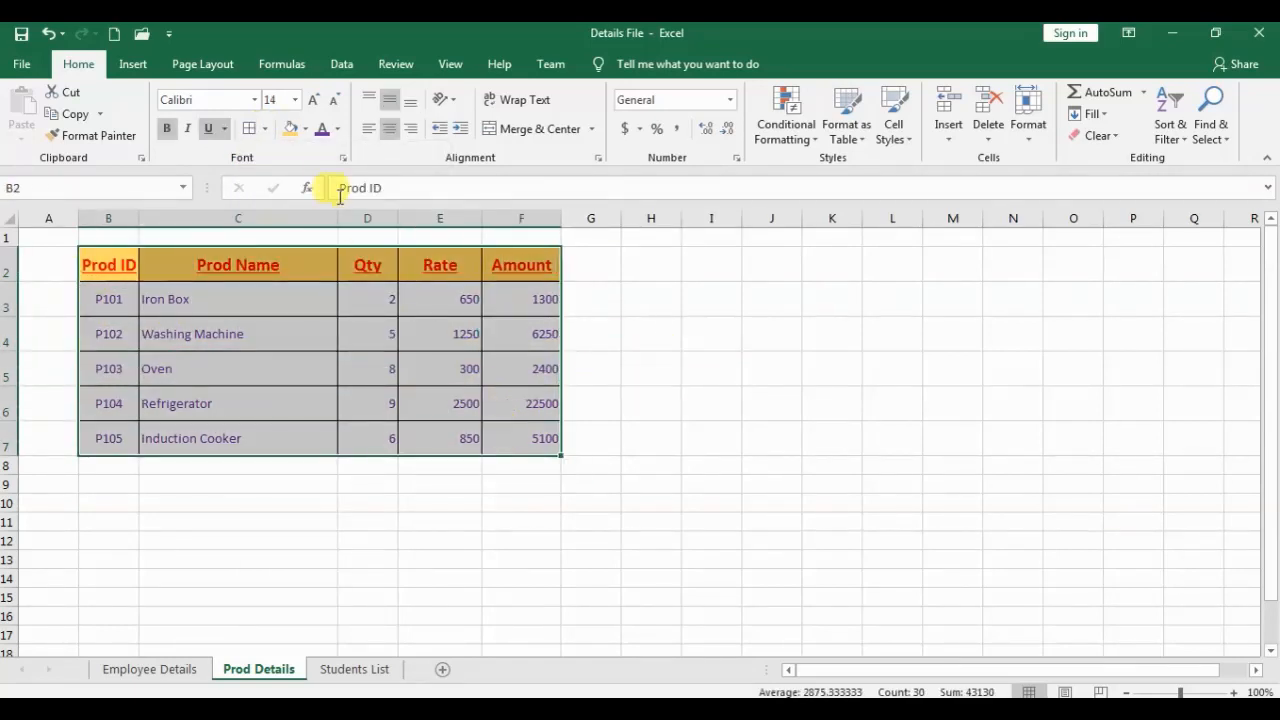
pyautogui.click(266, 129)
pyautogui.click(288, 334)
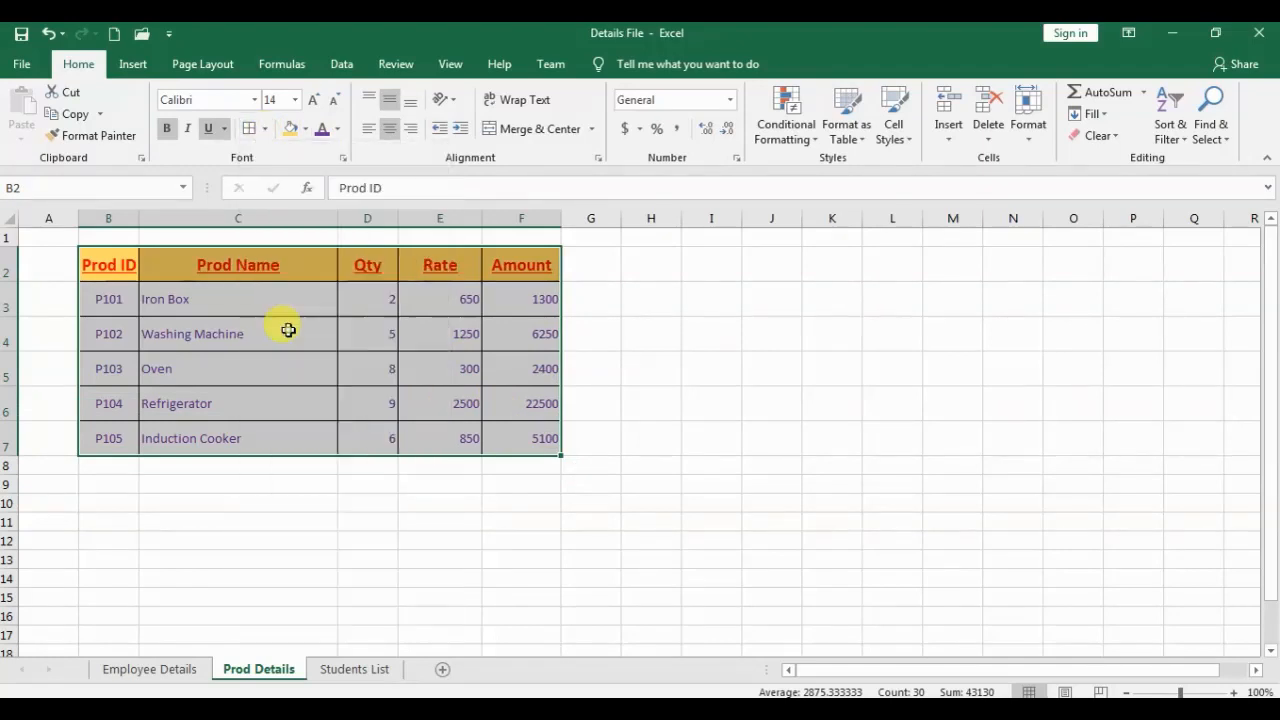
pyautogui.click(748, 367)
# Widen the Prod ID column slightly and hide the gridlines on the Prod Details sheet.
pyautogui.moveTo(141, 222); pyautogui.dragTo(147, 220)
pyautogui.click(648, 300)
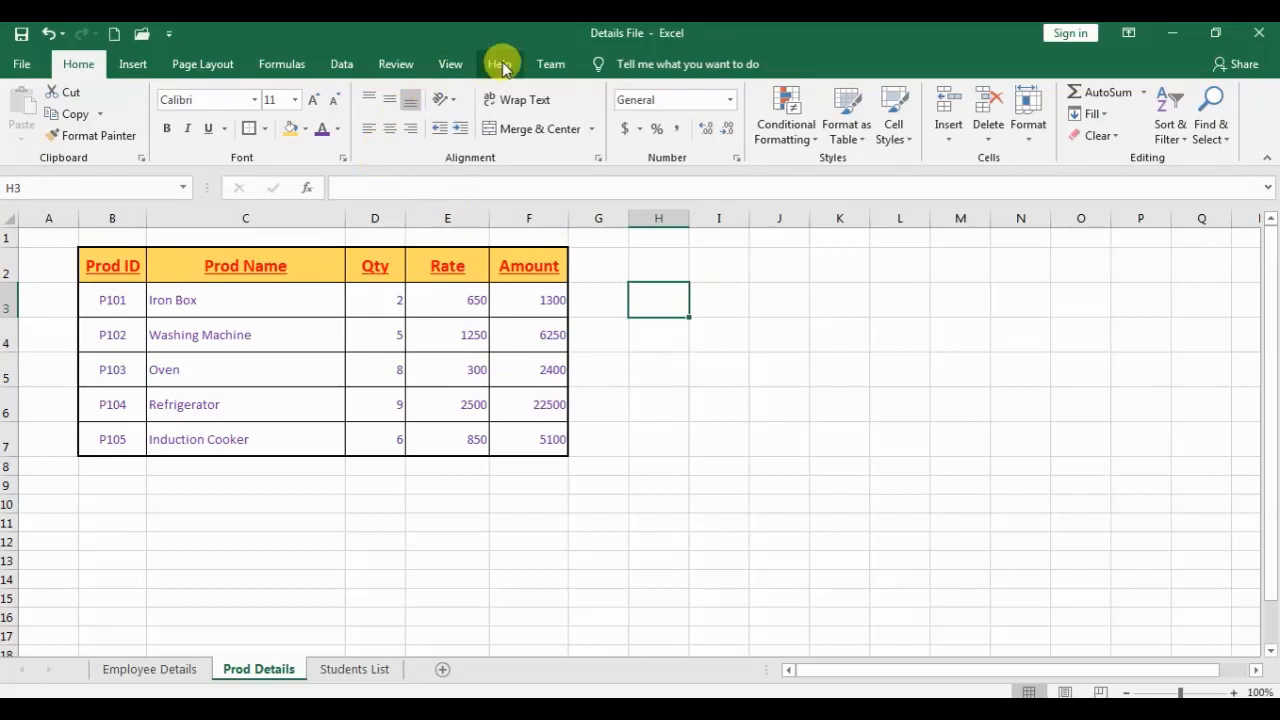
pyautogui.click(447, 64)
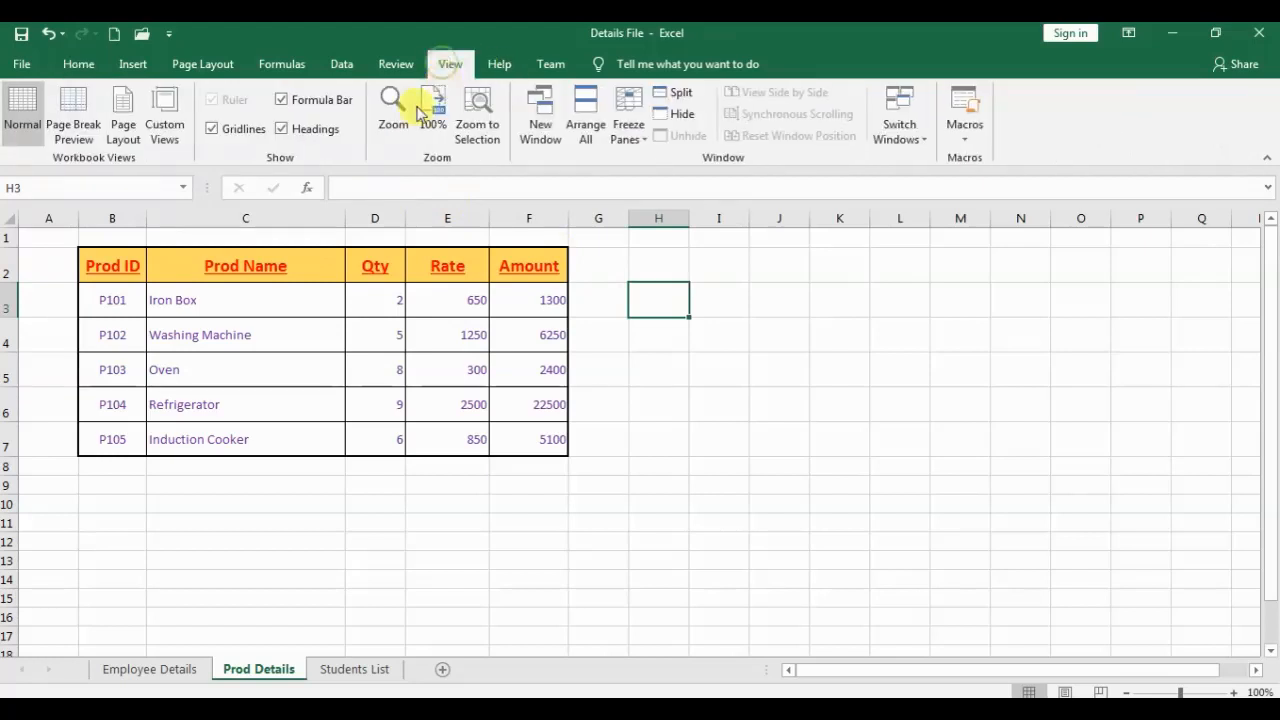
pyautogui.click(212, 130)
pyautogui.click(998, 482)
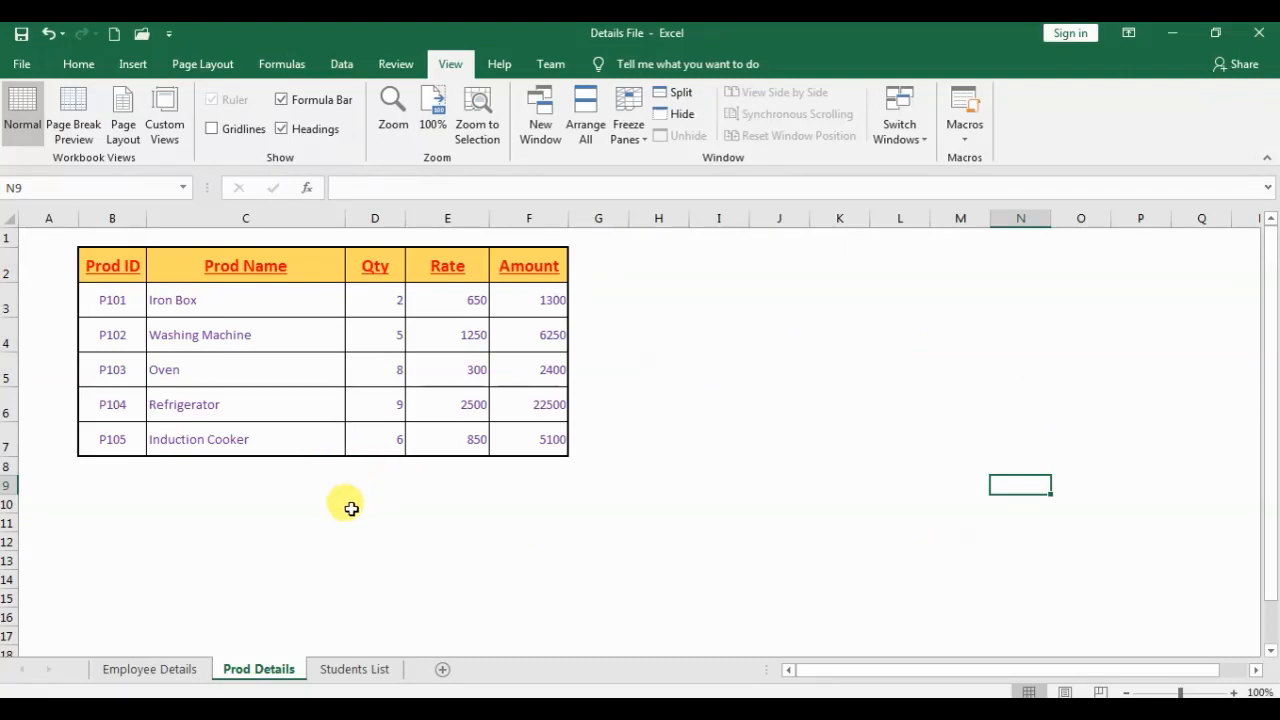
# On the Students List sheet, format the header row B2:D2 at size 14, bold and underlined.
pyautogui.click(355, 668)
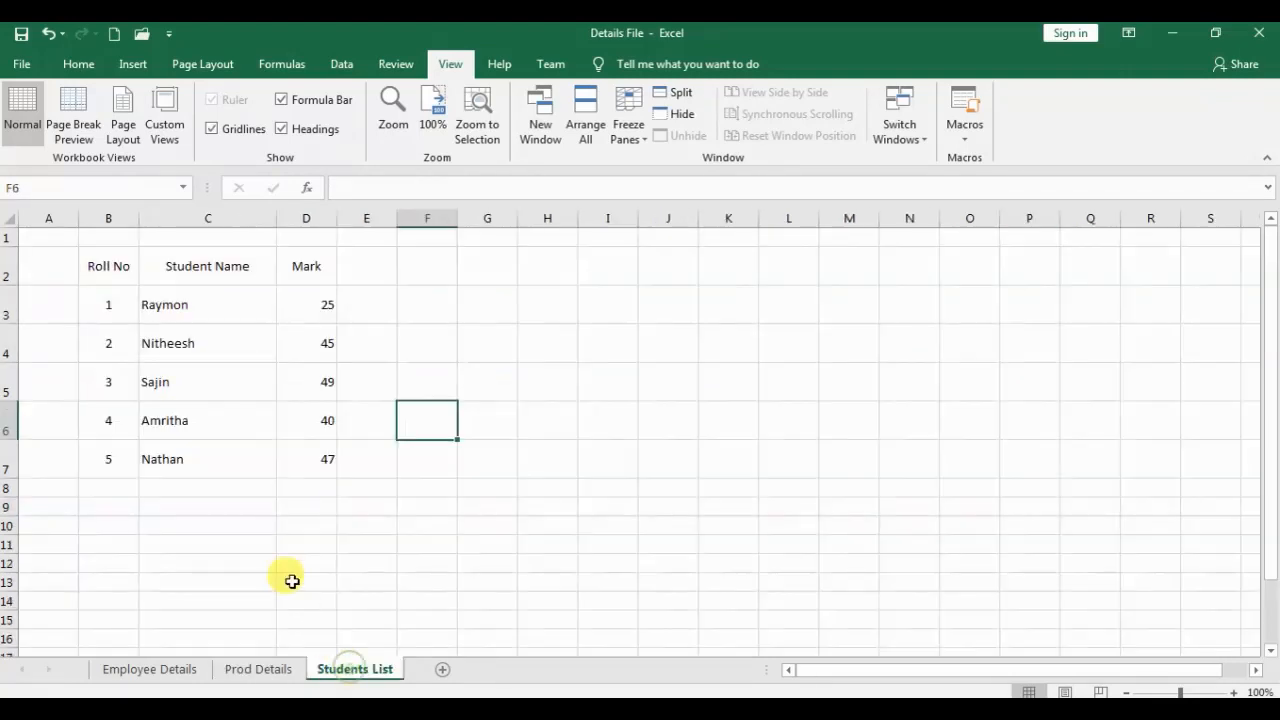
pyautogui.moveTo(108, 266); pyautogui.dragTo(294, 264)
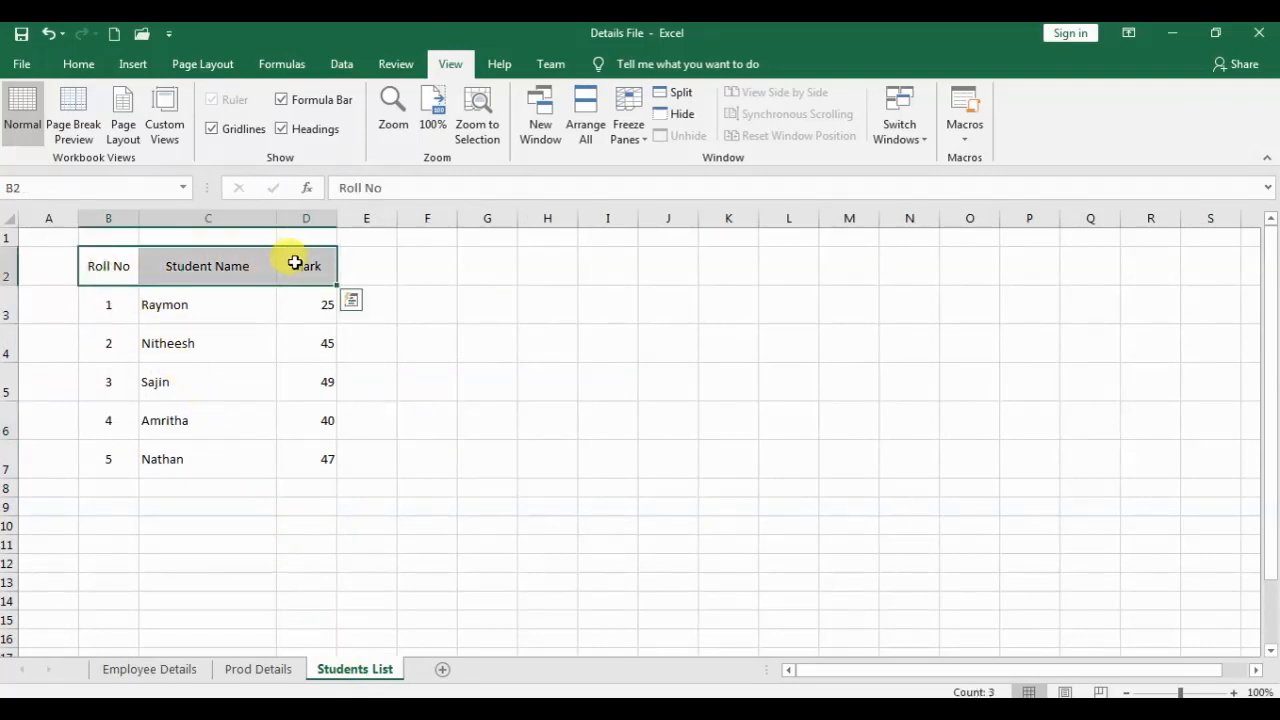
pyautogui.click(78, 64)
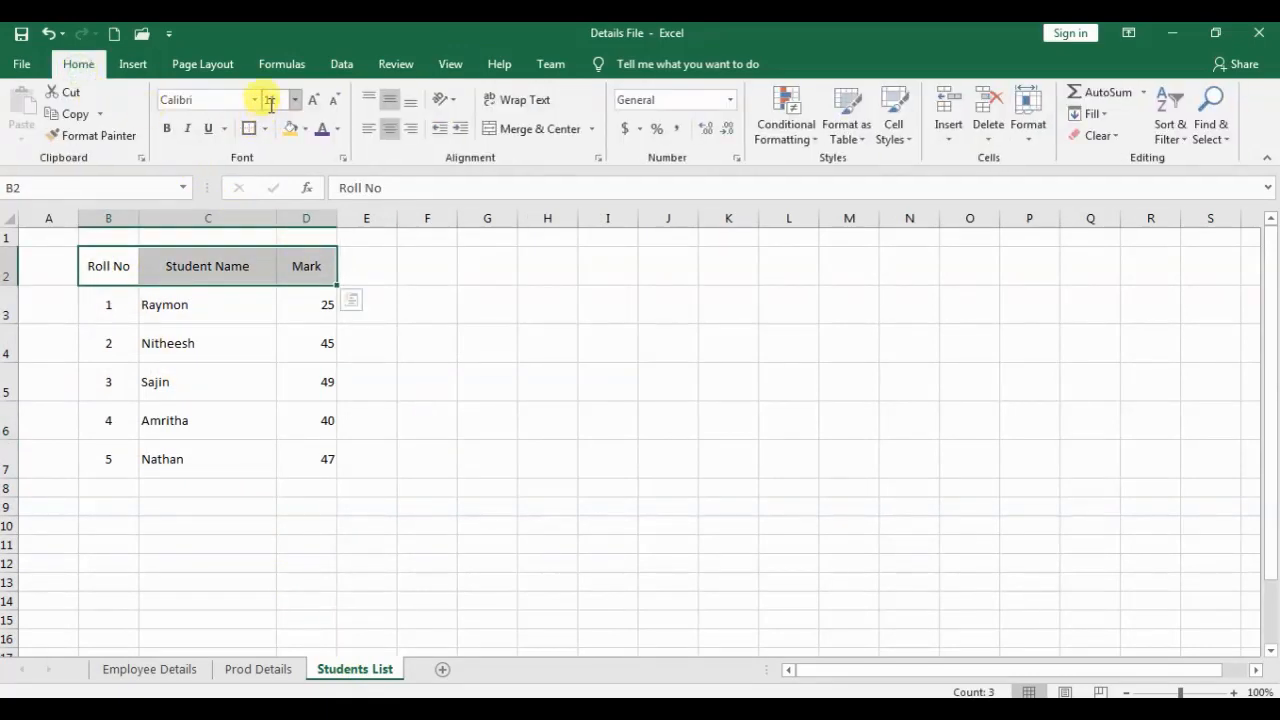
pyautogui.click(313, 100)
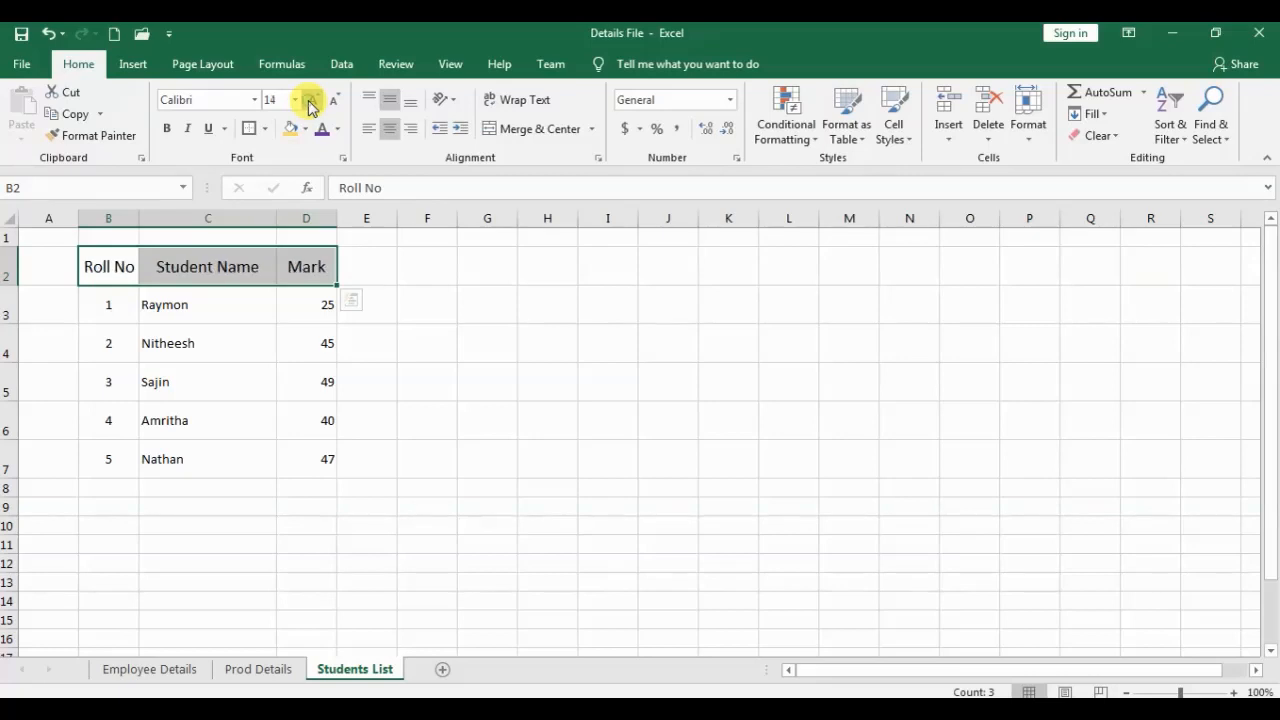
pyautogui.click(168, 128)
pyautogui.click(208, 128)
# Give the student header row B2:D2 a light green fill and purple text.
pyautogui.click(306, 130)
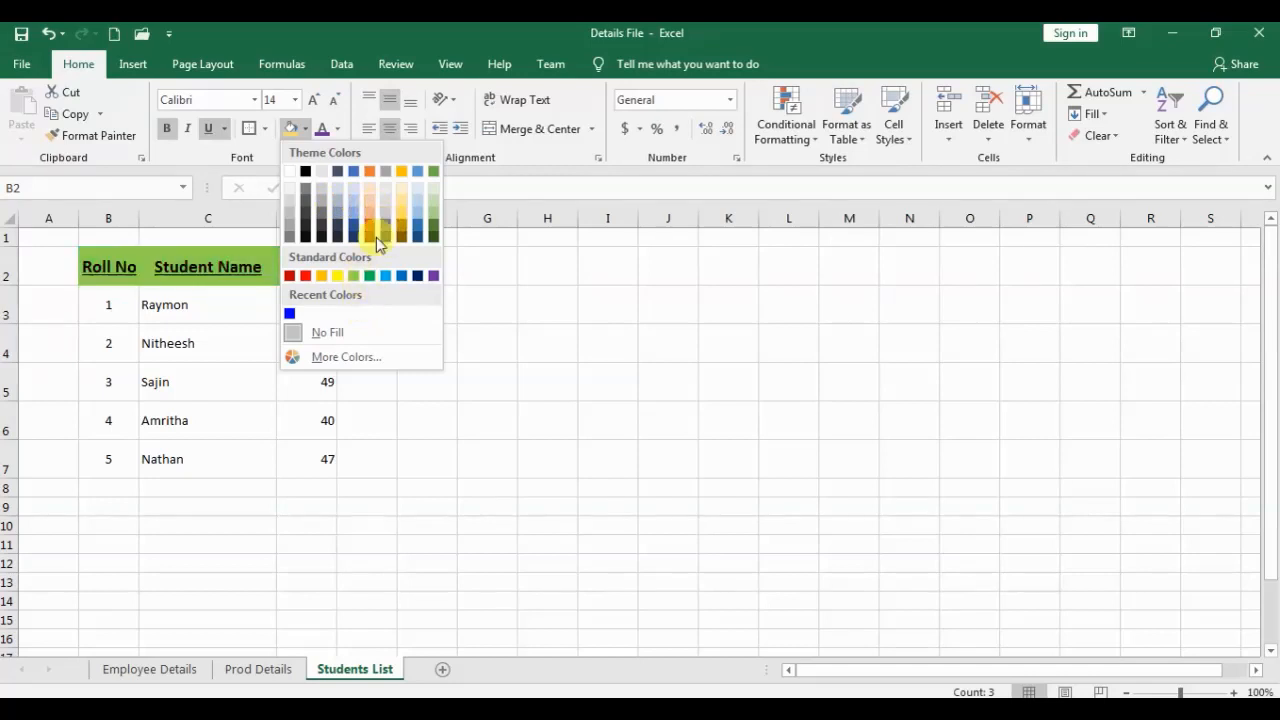
pyautogui.click(432, 188)
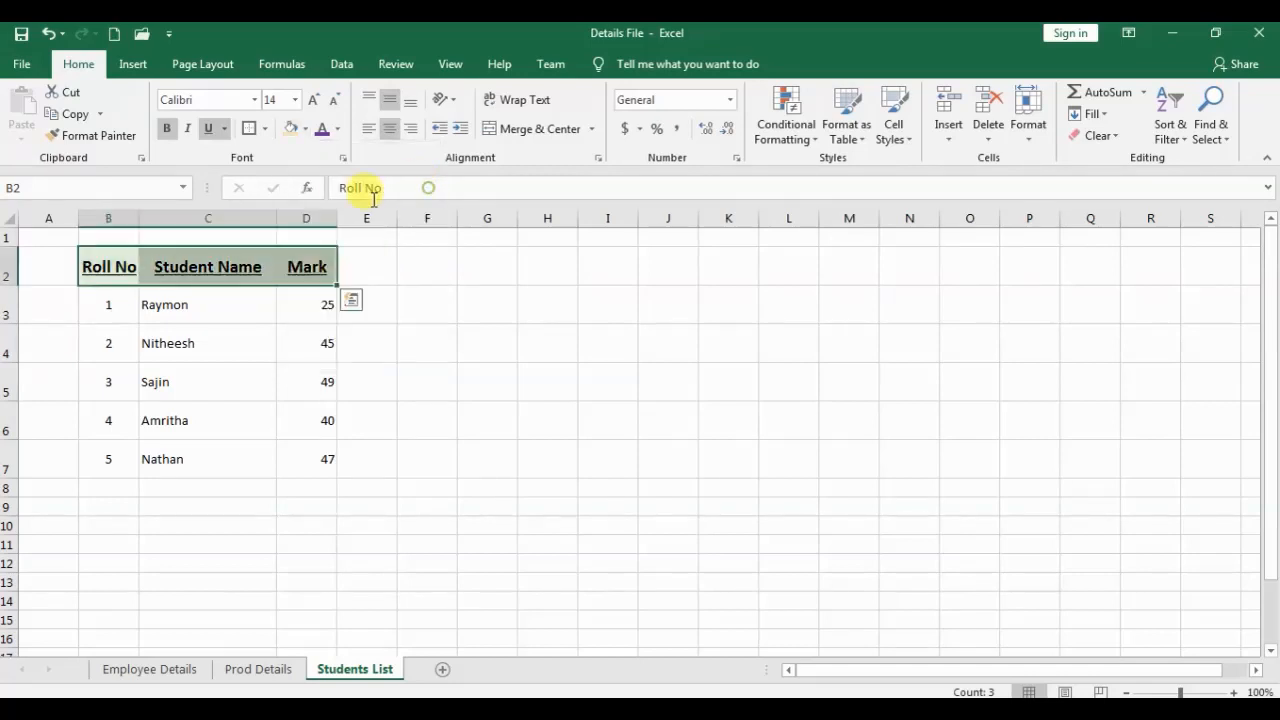
pyautogui.click(338, 129)
pyautogui.click(462, 299)
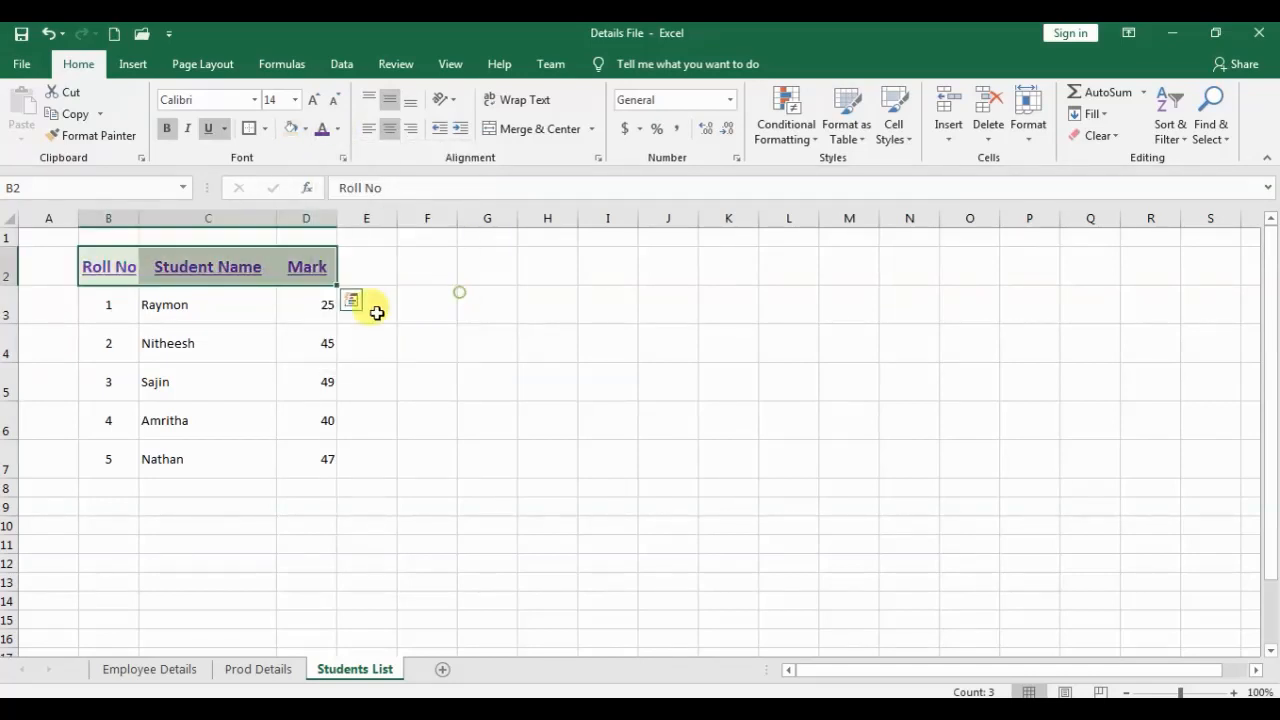
pyautogui.click(245, 332)
# Colour the text of the student rows B3:D7 red.
pyautogui.moveTo(308, 430); pyautogui.dragTo(316, 460)
pyautogui.click(337, 129)
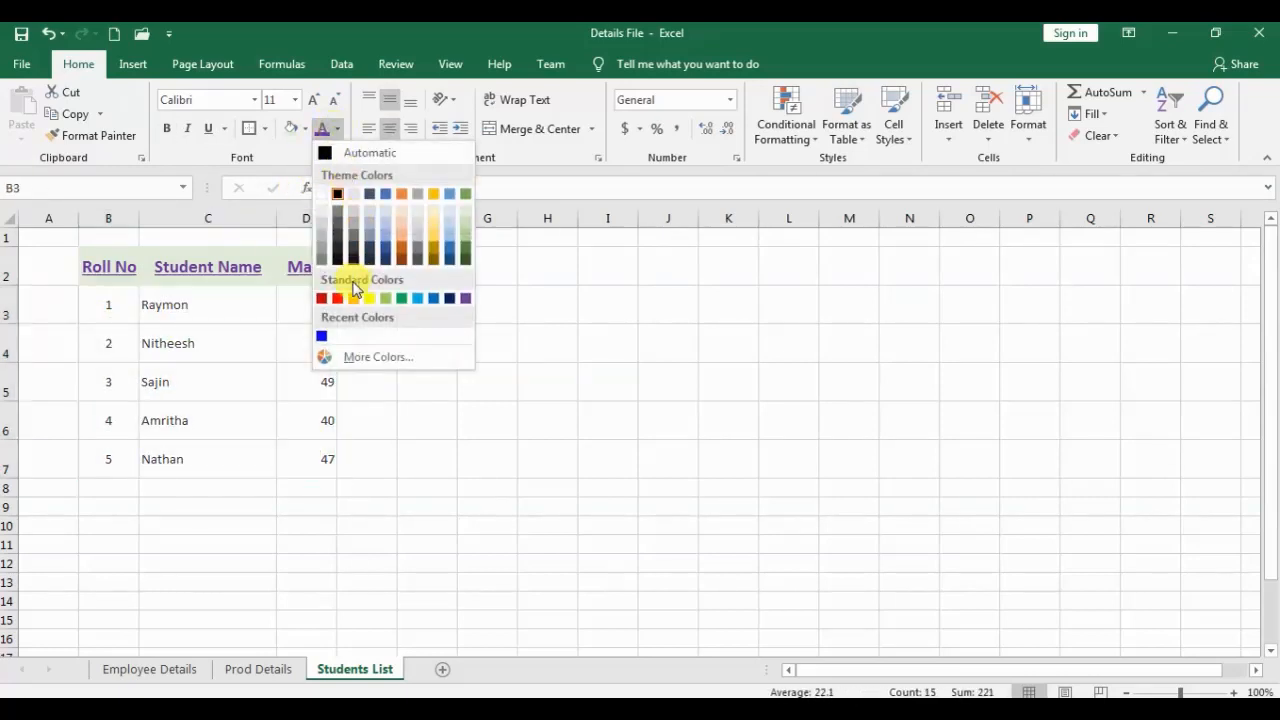
pyautogui.click(335, 302)
pyautogui.click(103, 366)
# Apply all borders plus thick outside borders to the student table B2:D7.
pyautogui.moveTo(86, 266); pyautogui.dragTo(329, 457)
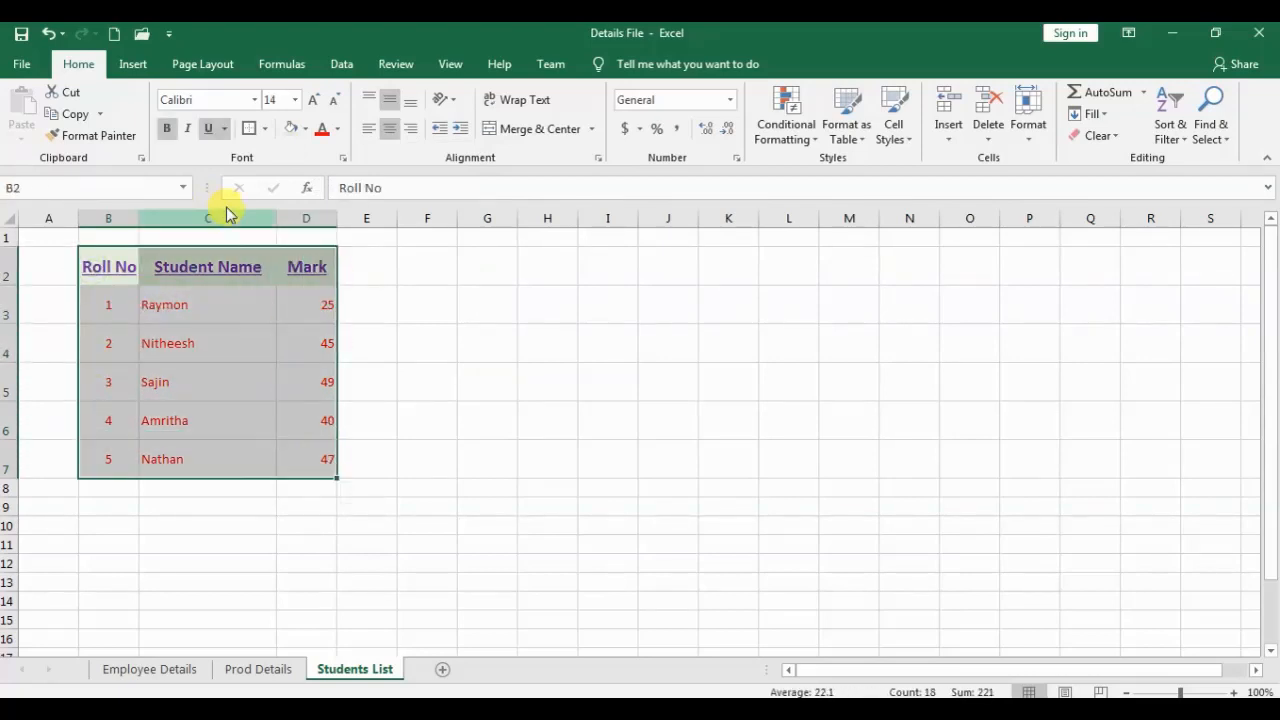
pyautogui.click(265, 129)
pyautogui.click(285, 292)
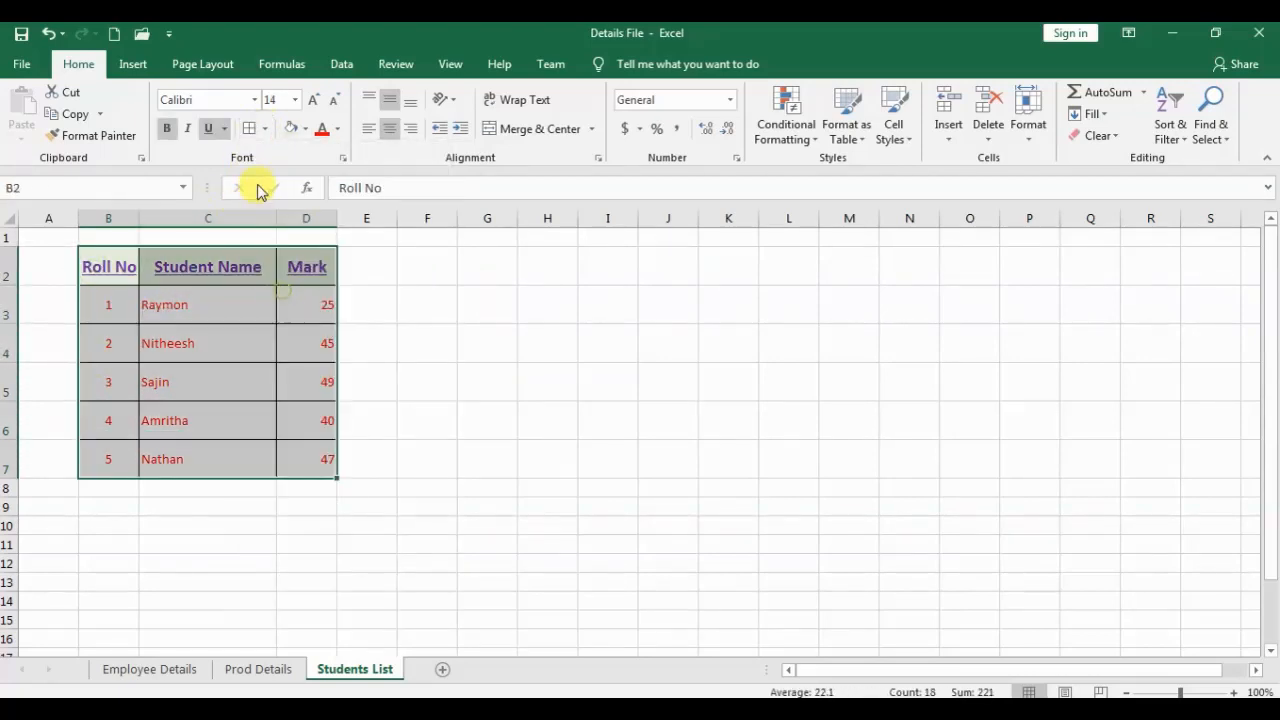
pyautogui.click(266, 129)
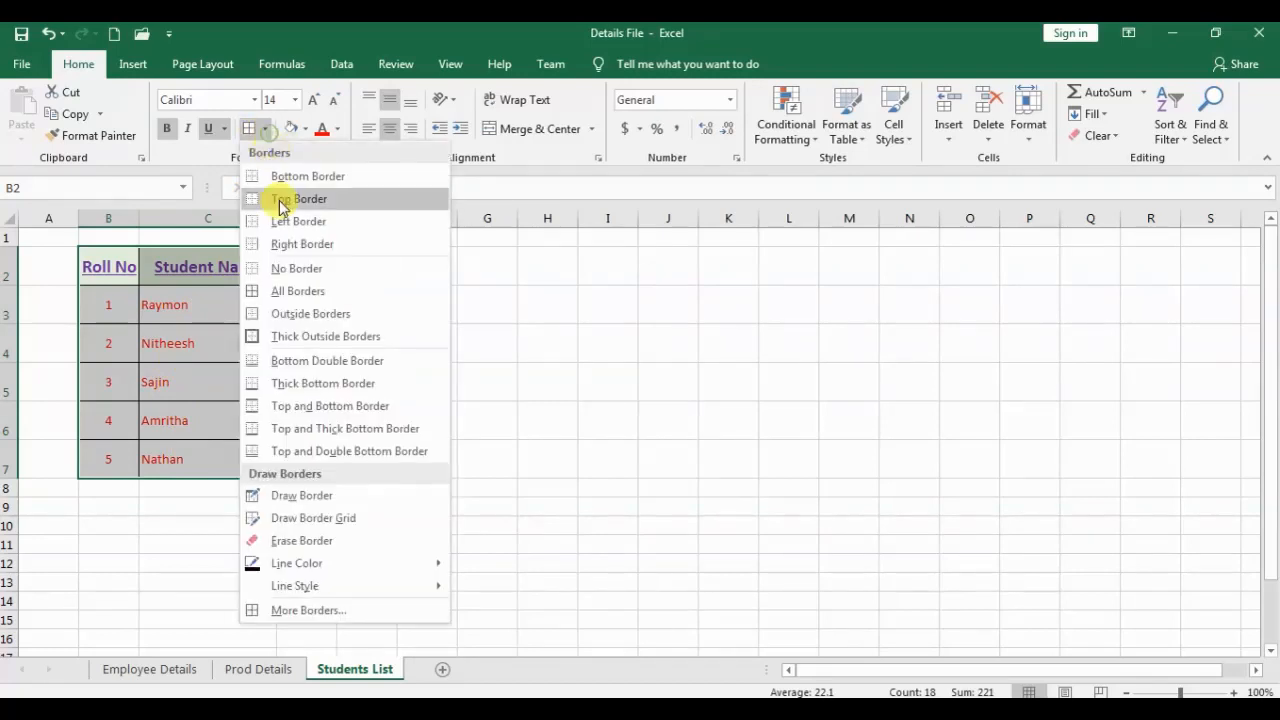
pyautogui.click(285, 333)
pyautogui.click(556, 370)
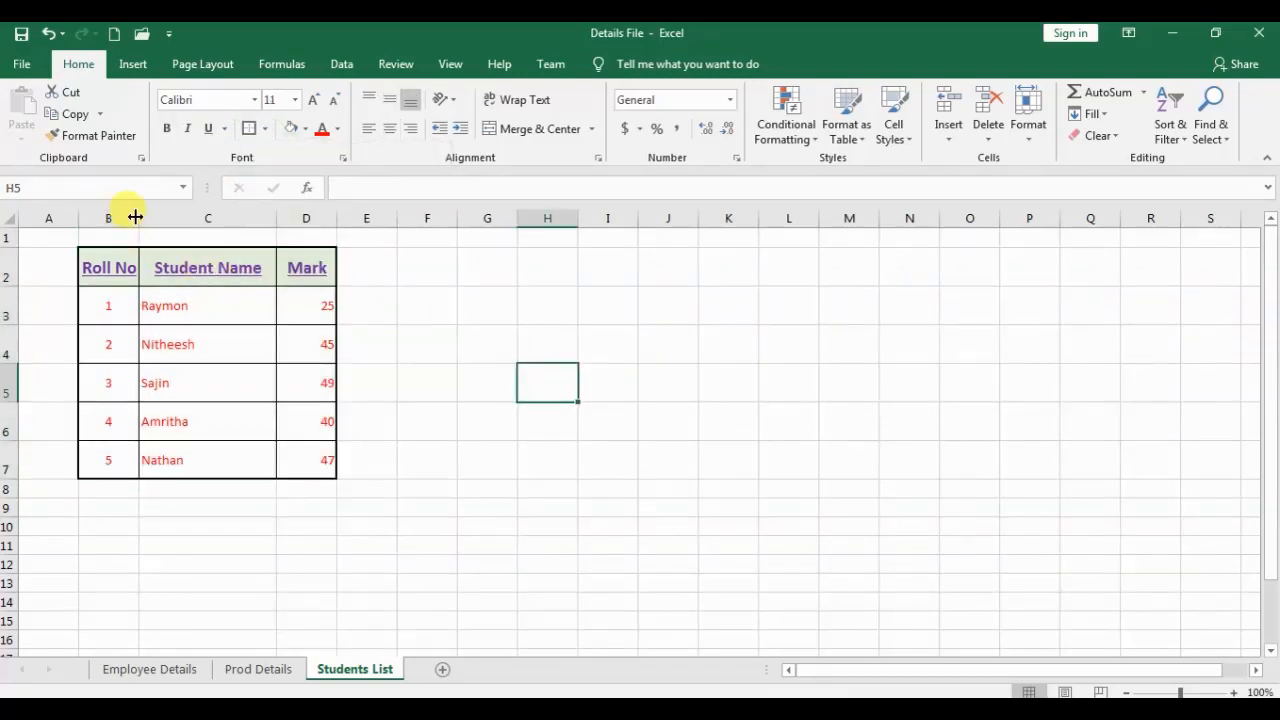
# Widen the Roll No and Mark columns slightly and hide the gridlines on the Students List sheet.
pyautogui.moveTo(139, 219); pyautogui.dragTo(159, 219)
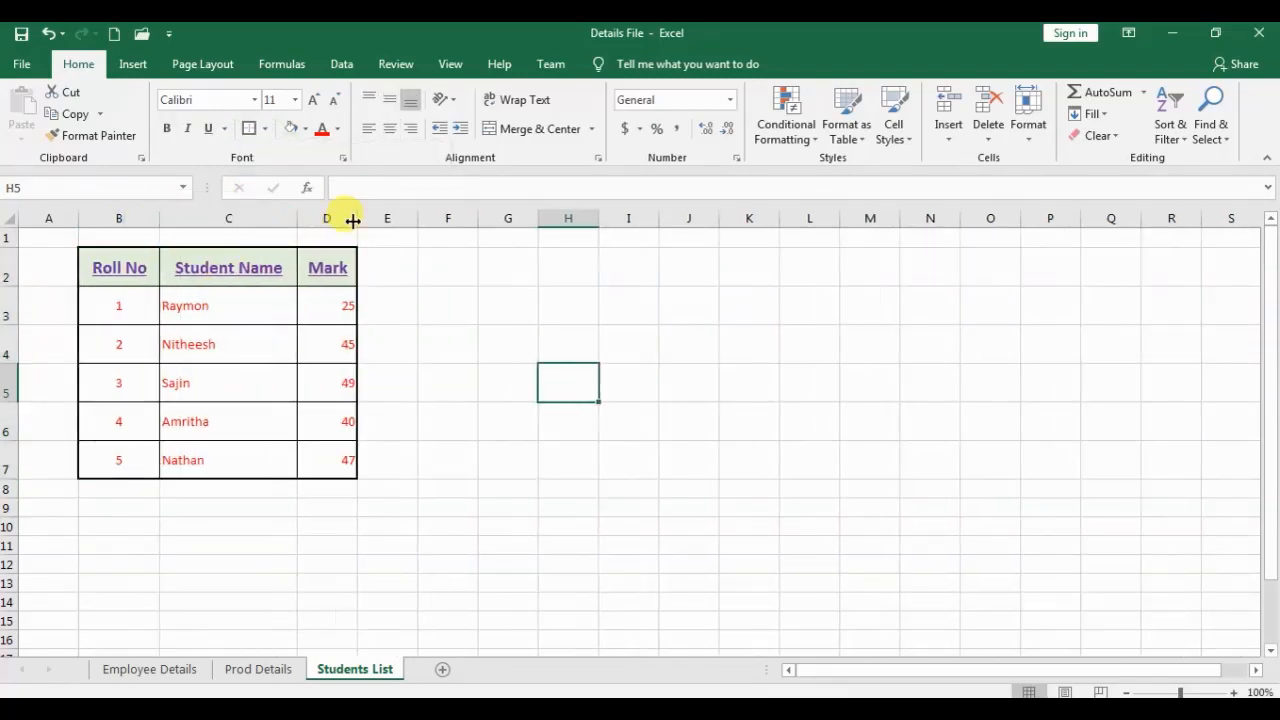
pyautogui.moveTo(356, 219); pyautogui.dragTo(375, 219)
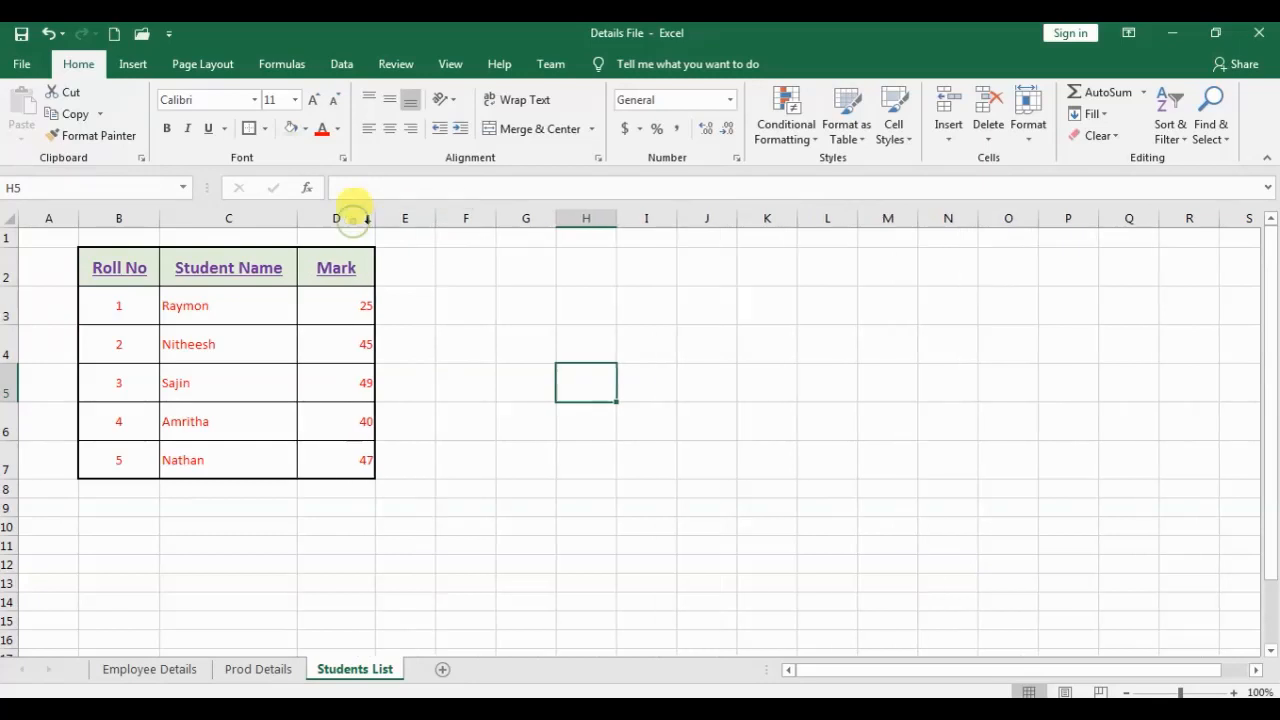
pyautogui.click(450, 64)
pyautogui.click(211, 129)
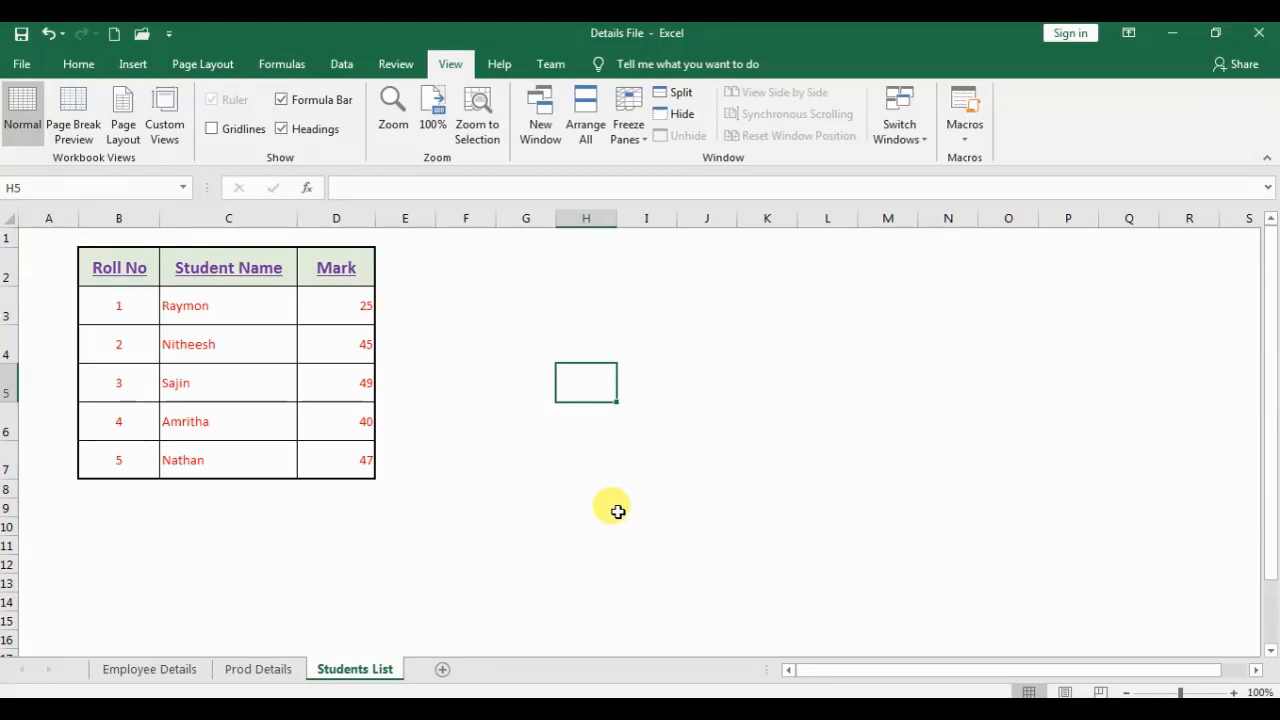
# Review the formatted tables on the Employee Details, Prod Details and Students List sheets, finishing on Employee Details.
pyautogui.click(130, 671)
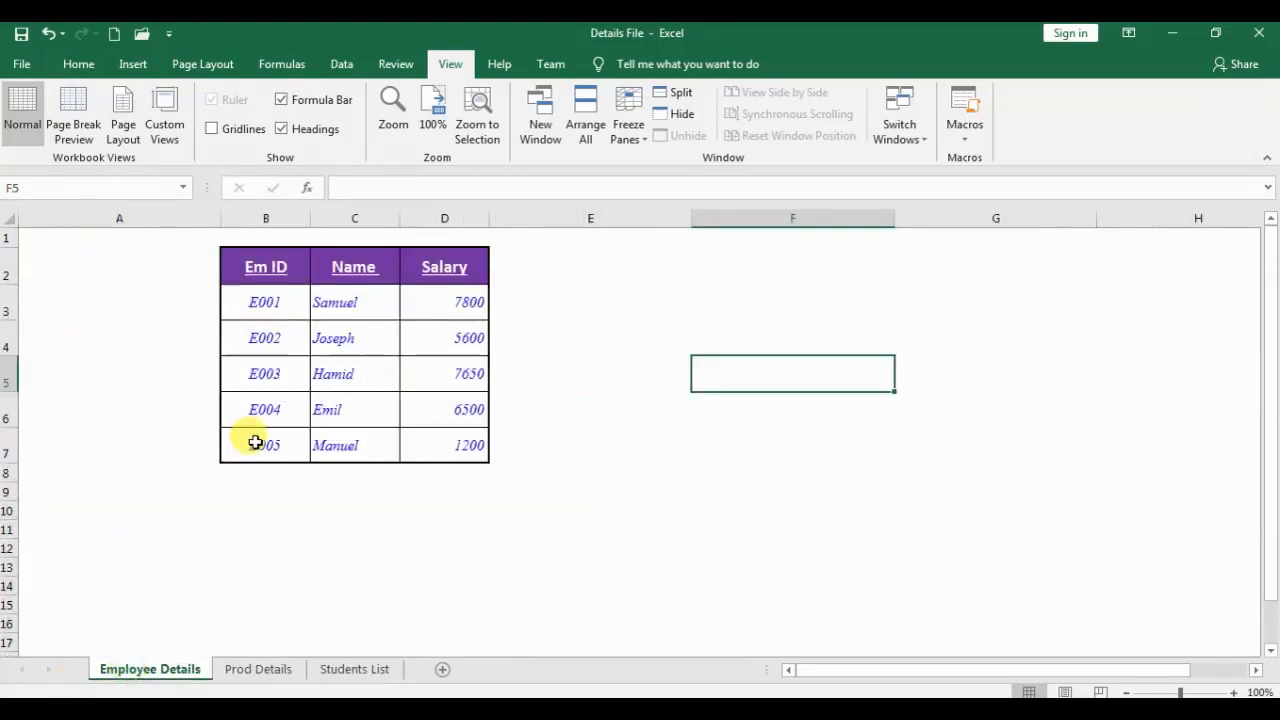
pyautogui.click(252, 670)
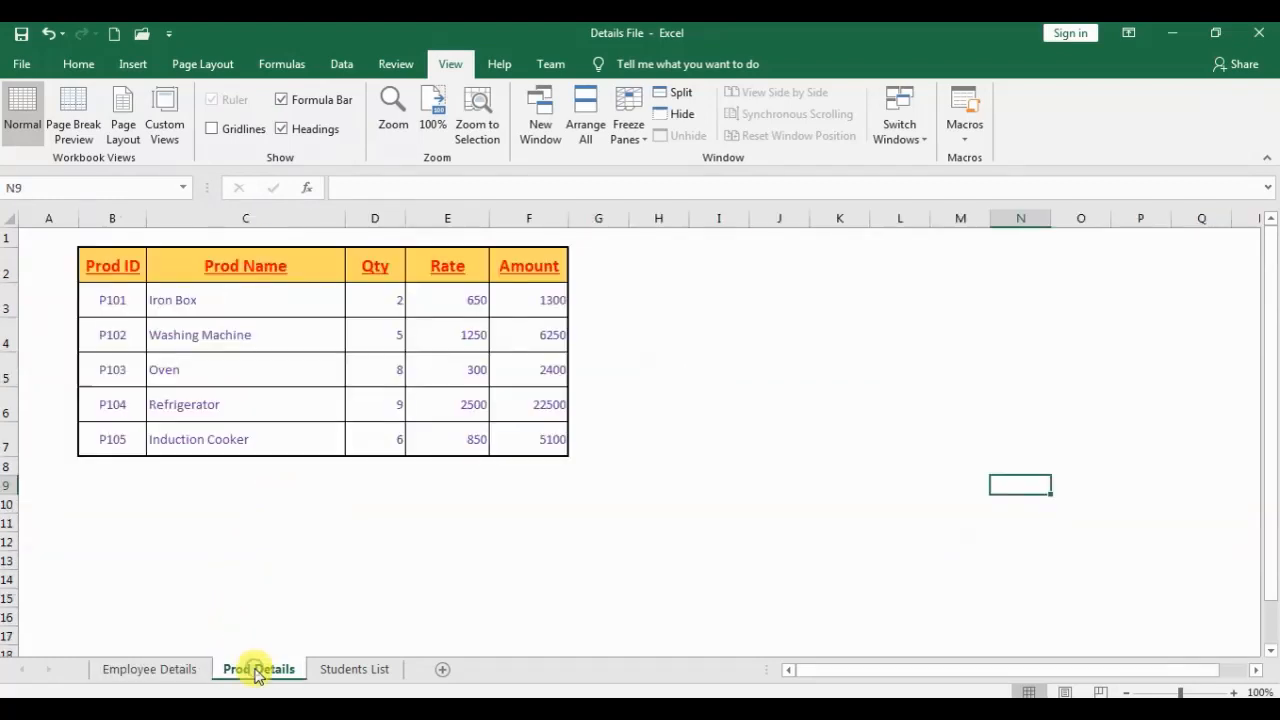
pyautogui.click(360, 668)
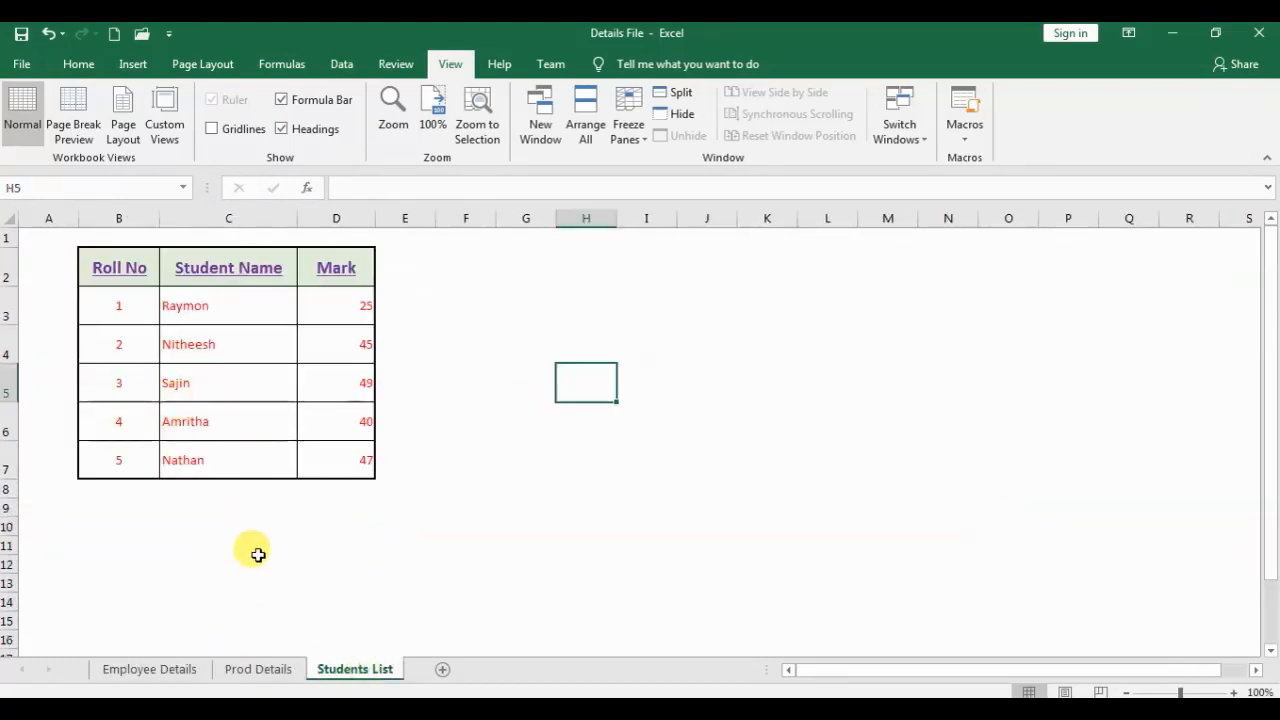
pyautogui.click(182, 670)
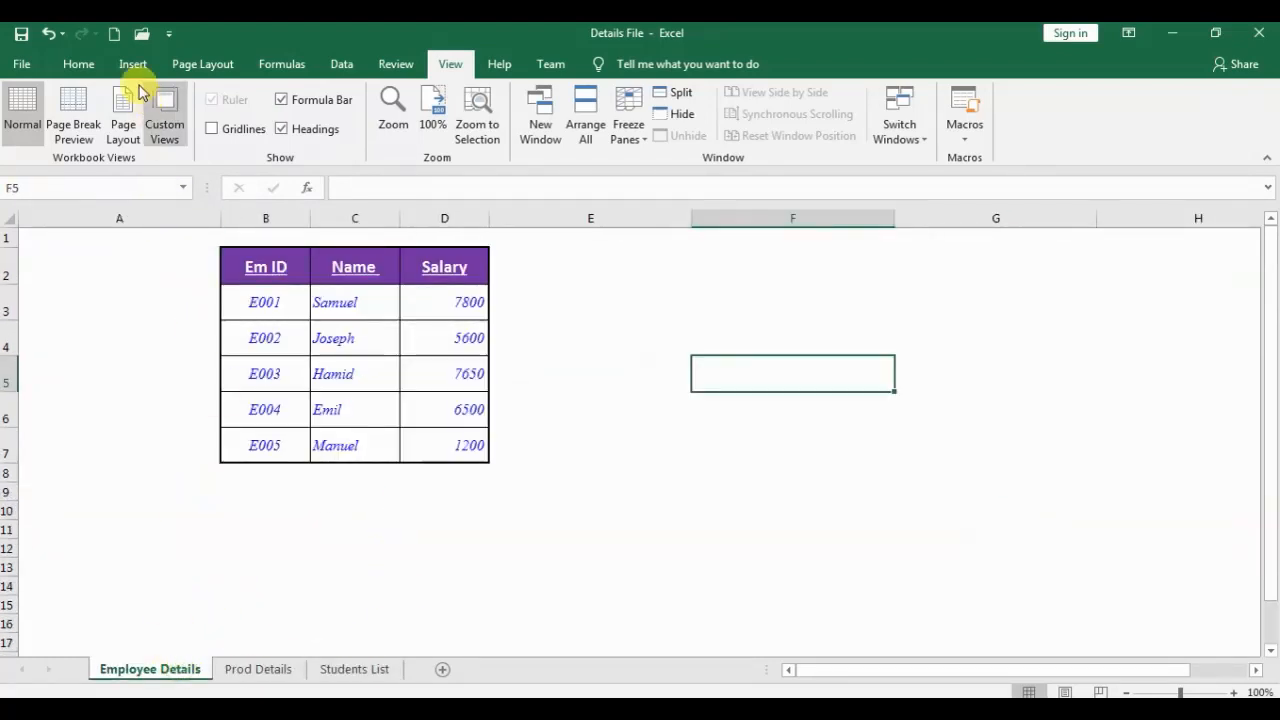
pyautogui.click(82, 62)
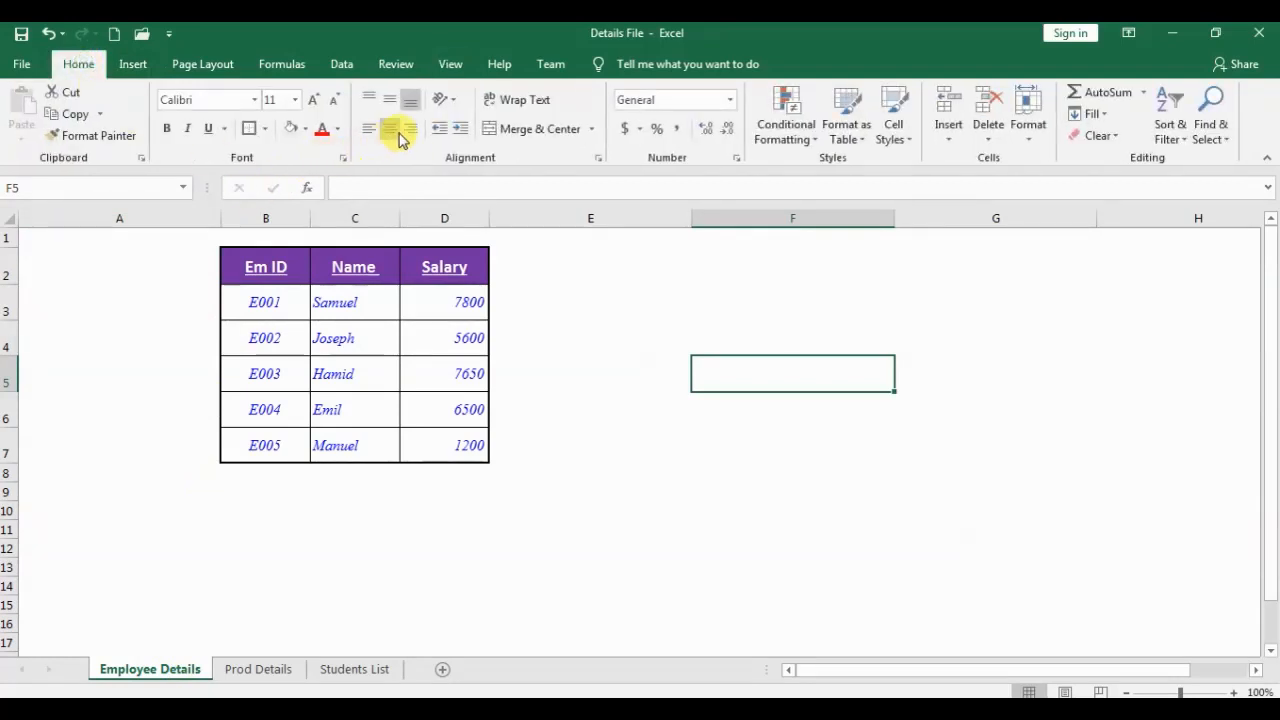